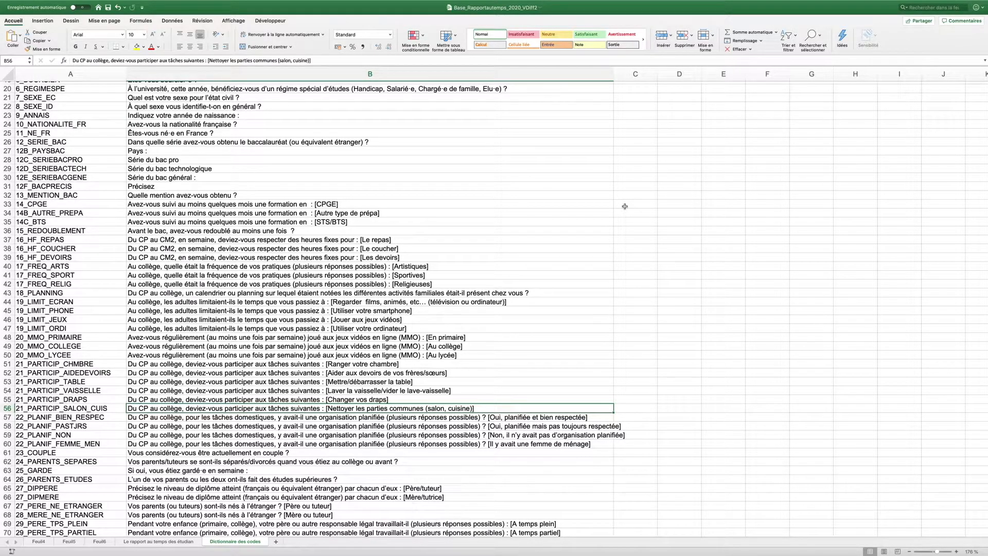
- Examine the code dictionary's 21_PARTICIP rows about household chores, from 21_PARTICIP_CHMBRE to 21_PARTICIP_SALON_CUIS
mouse_move(65, 363)
left_mouse_down()
mouse_move(313, 418)
mouse_move(311, 409)
left_mouse_up()
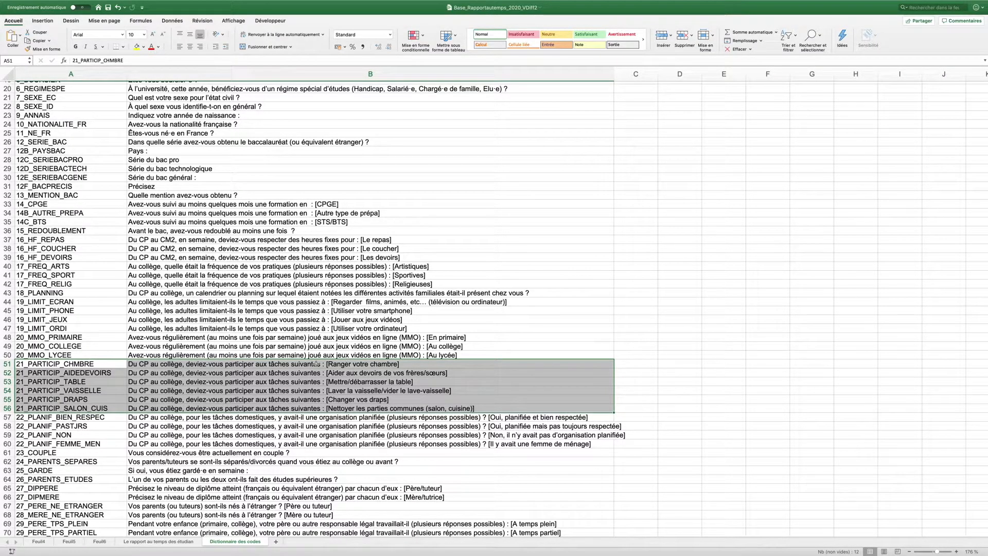
left_click(286, 364)
left_click_drag(30, 366, 327, 364)
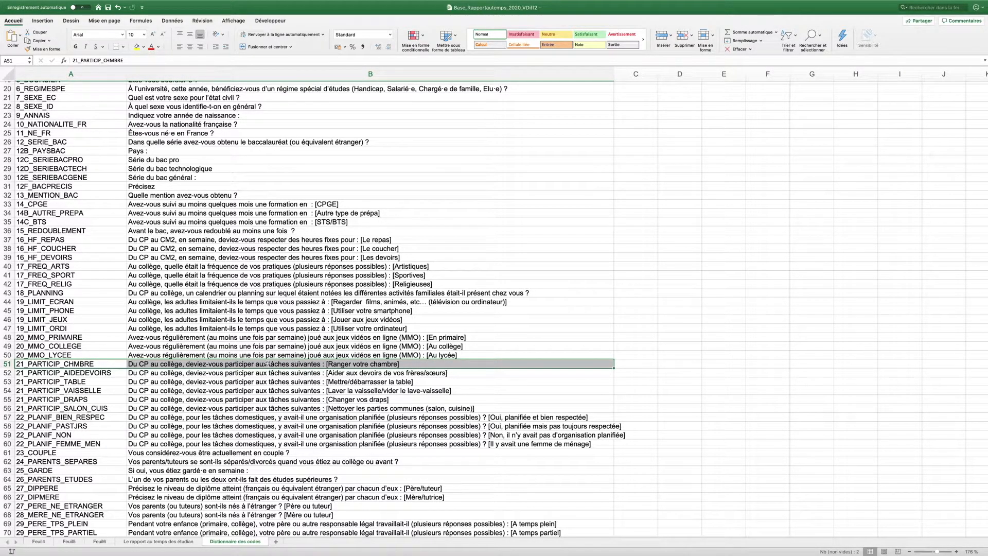
left_click(317, 375)
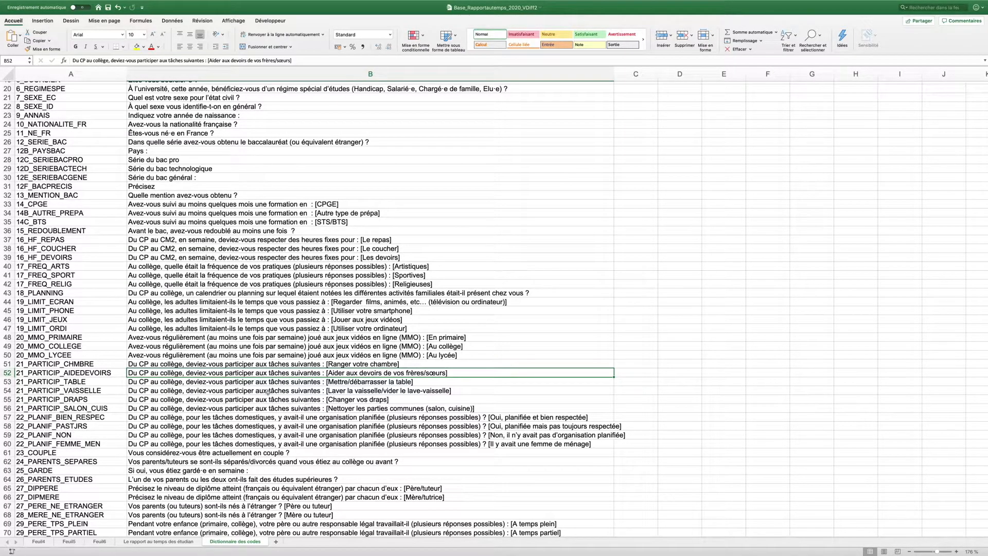
left_click_drag(395, 410, 99, 364)
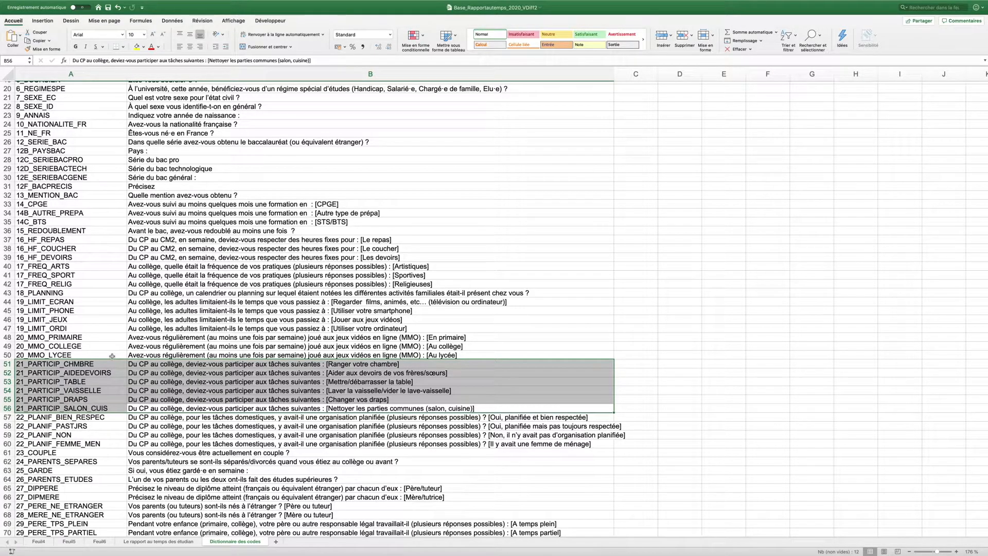
- Locate the 21_PARTICIP columns on the "Le rapport au temps des étudian" sheet
left_click(159, 541)
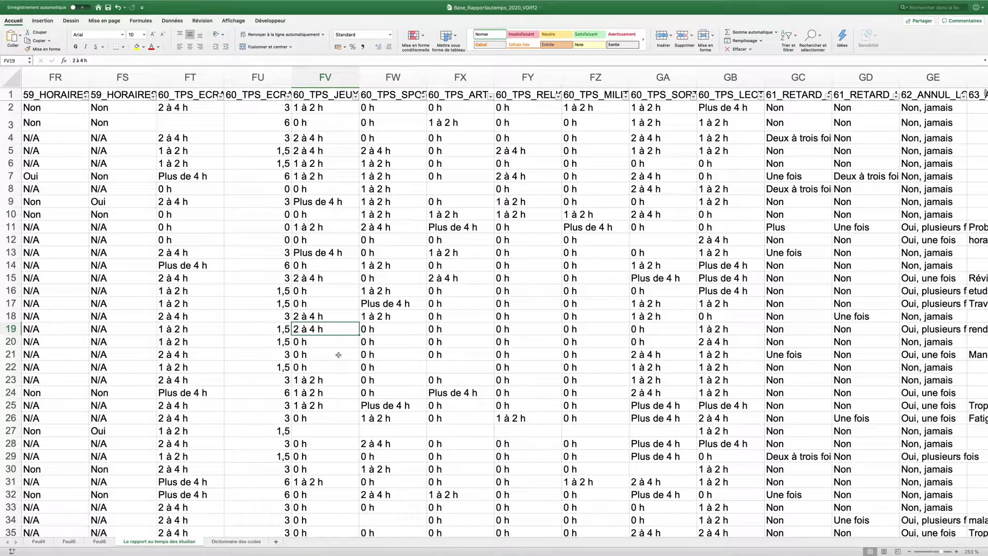
left_click(235, 541)
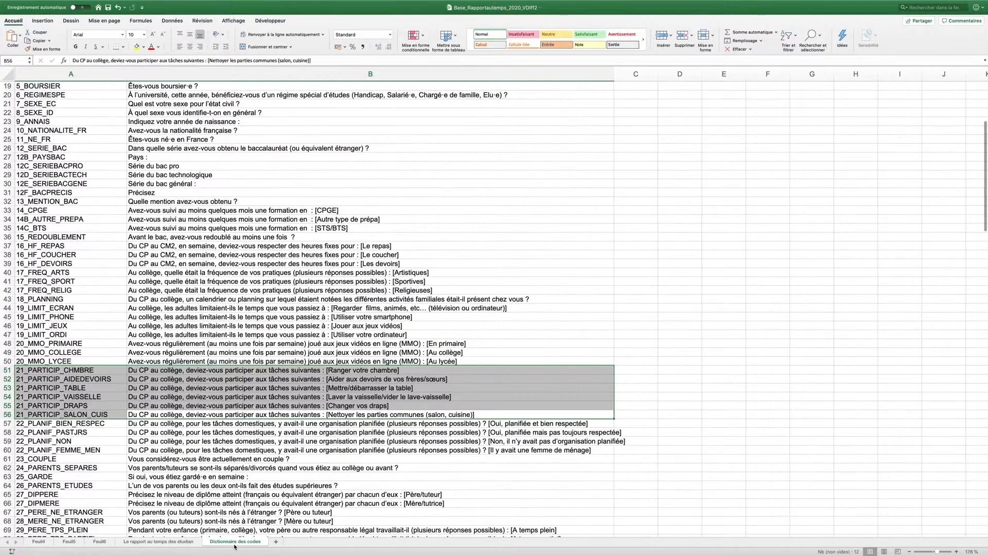
left_click(159, 541)
scroll(162, 343, "left", 15)
scroll(163, 343, "left", 20)
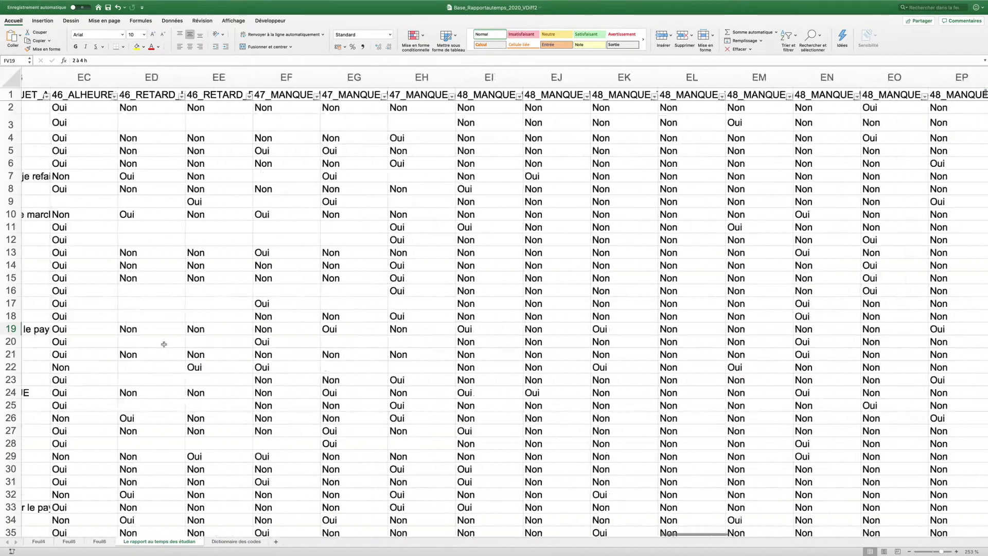
scroll(163, 343, "left", 20)
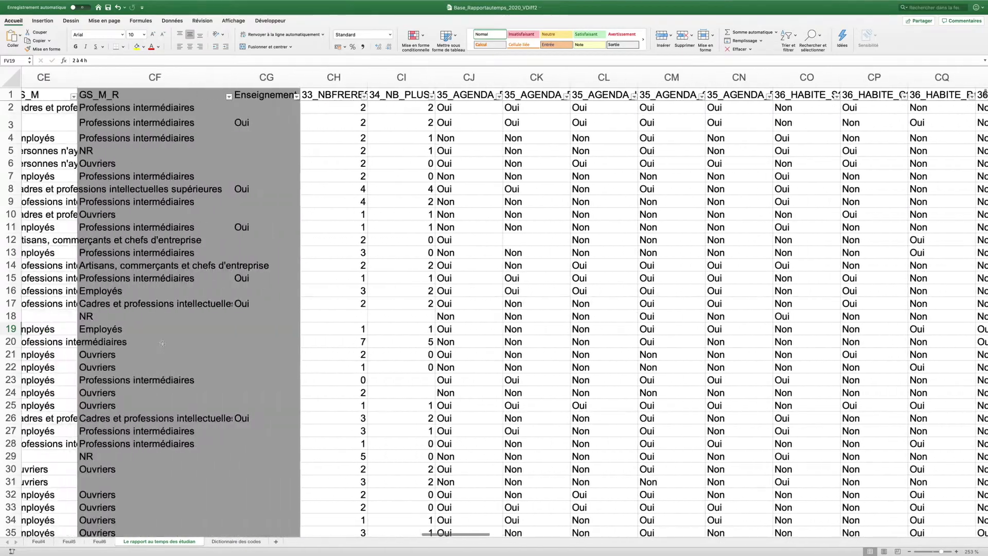
scroll(162, 344, "left", 17)
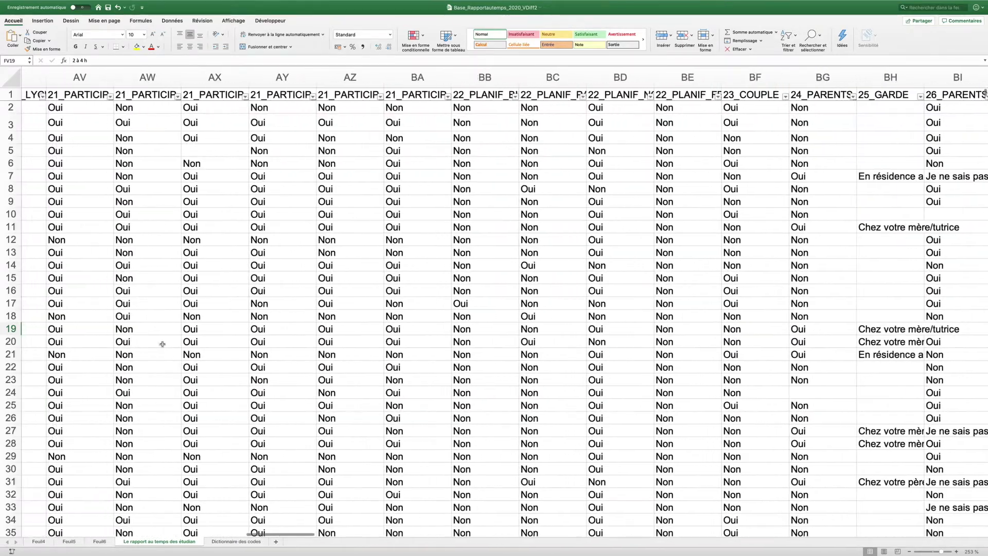
- Review the headers of the 21_PARTICIP columns from AV to BA
scroll(162, 343, "right", 4)
scroll(162, 344, "left", 6)
left_click(223, 93)
left_click(289, 95)
left_click(358, 96)
left_click(430, 95)
left_click(485, 95)
left_click(530, 95)
- Insert an empty column BB between the last 21_PARTICIP column and 22_PLANIF_BIEN_RESPEC
left_click(615, 78)
right_click(596, 78)
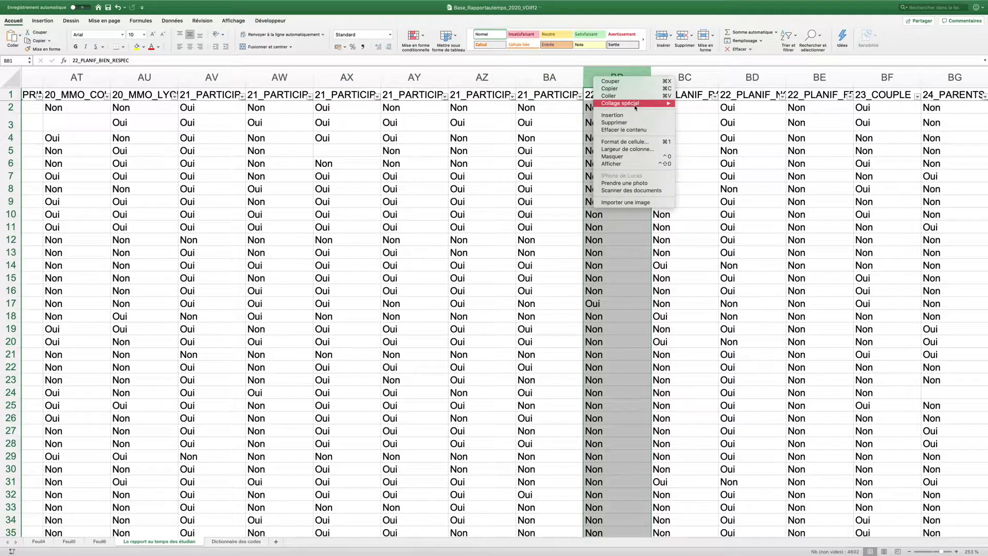
left_click(621, 115)
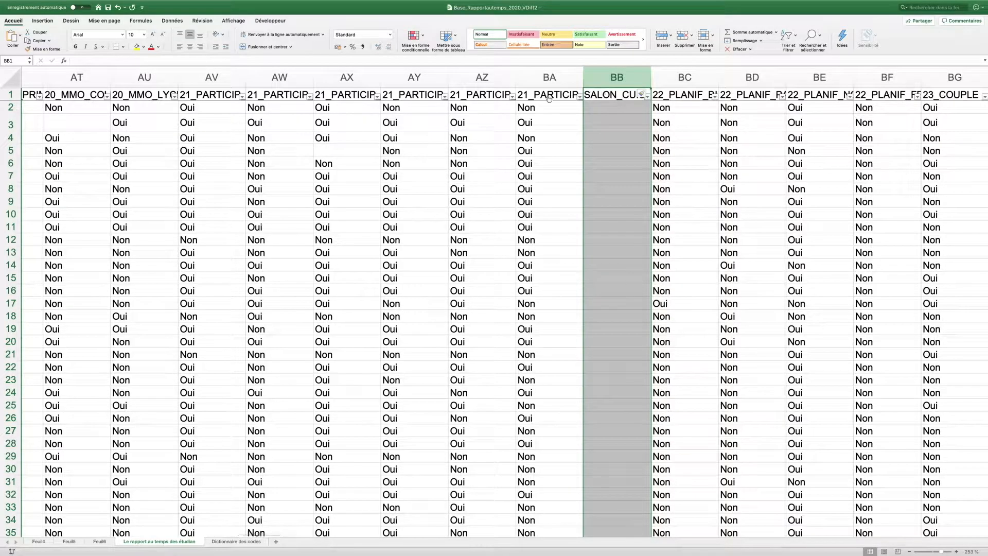
- Name the new column 21_PARTICIP_G in BB1, reusing the 21_PARTICIP_ prefix copied from the header in AV1
left_click(194, 93)
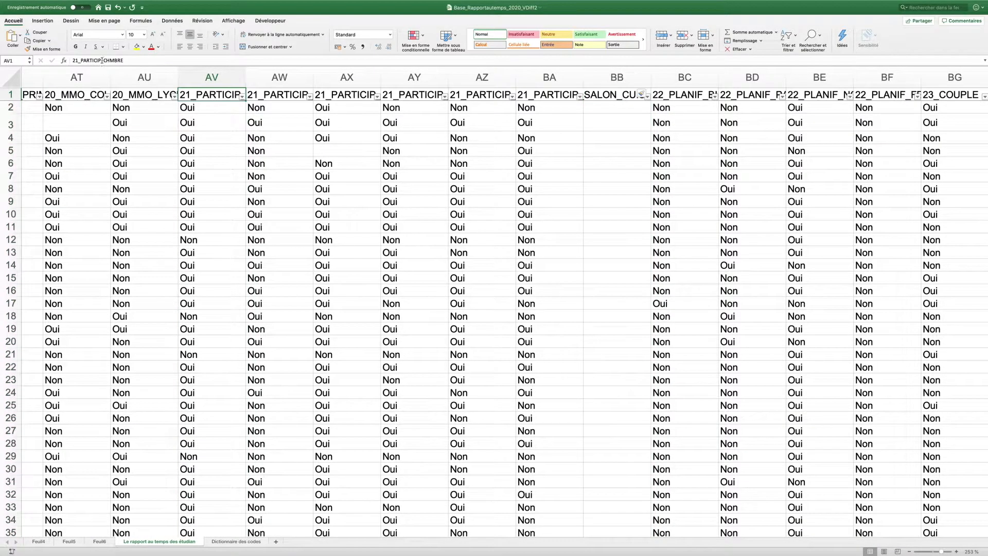
left_click_drag(103, 60, 70, 60)
key("super+c")
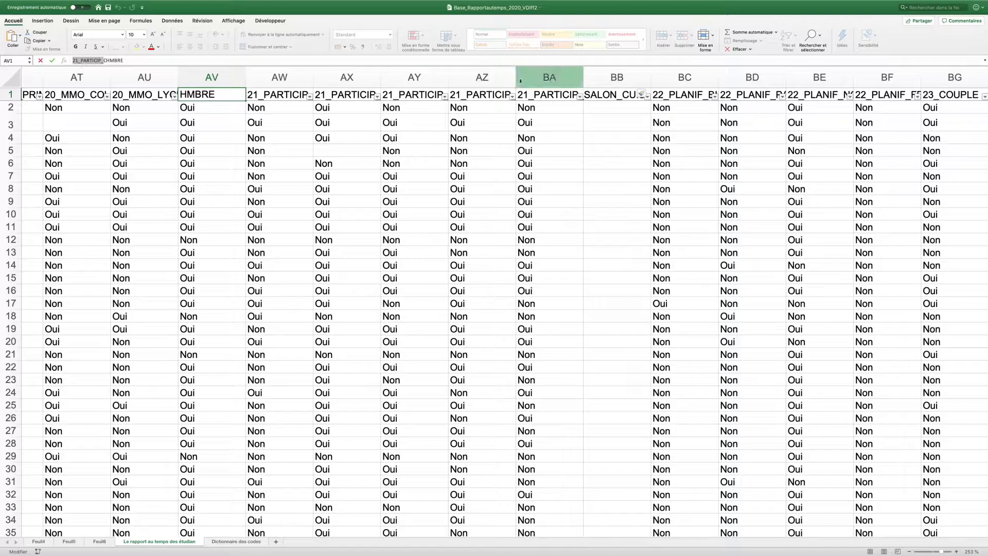
left_click(604, 94)
left_click(246, 63)
key("super+v")
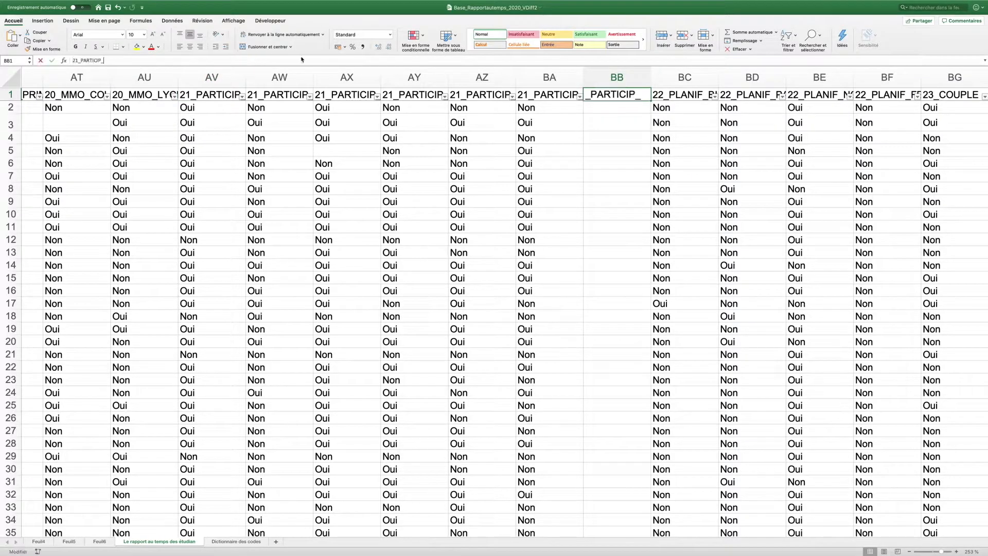
type("G")
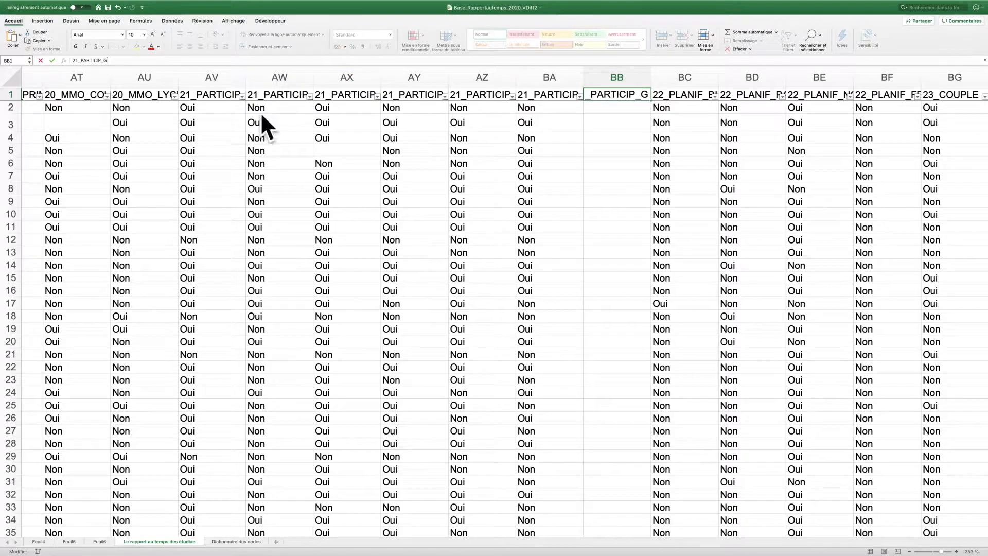
left_click(558, 203)
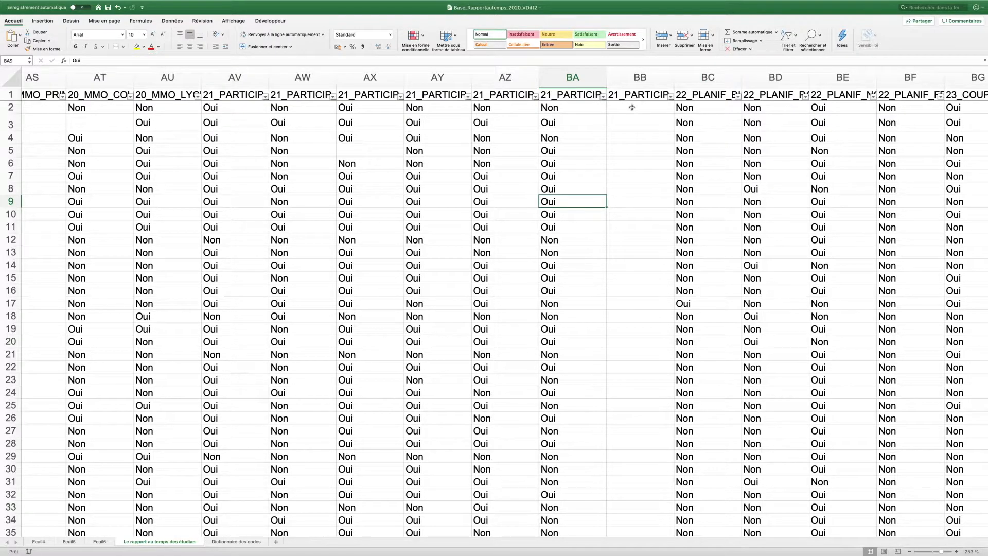
- Begin an ET formula in cell BB2, the first data cell of the new column
double_click(650, 109)
type("=")
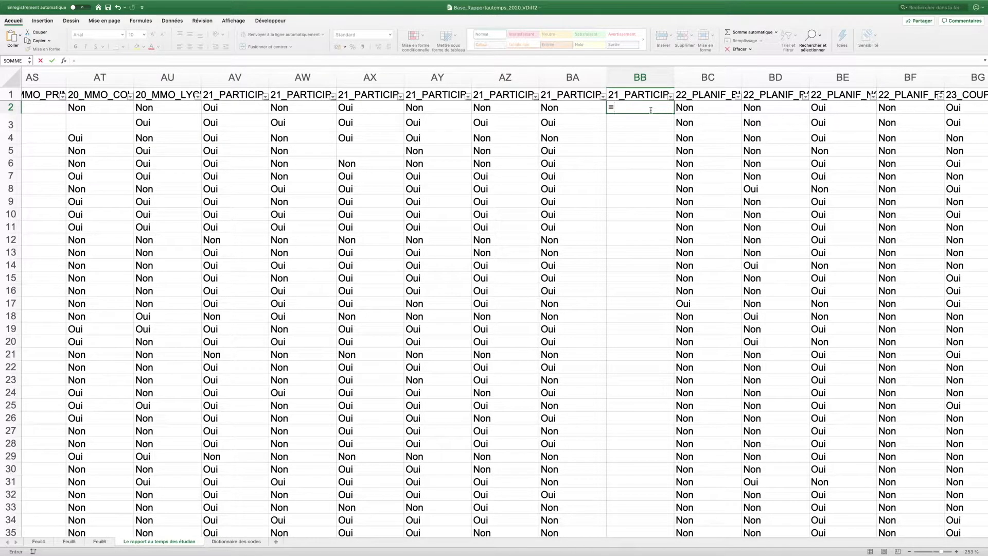
key("BackSpace")
type("=")
type("ET(")
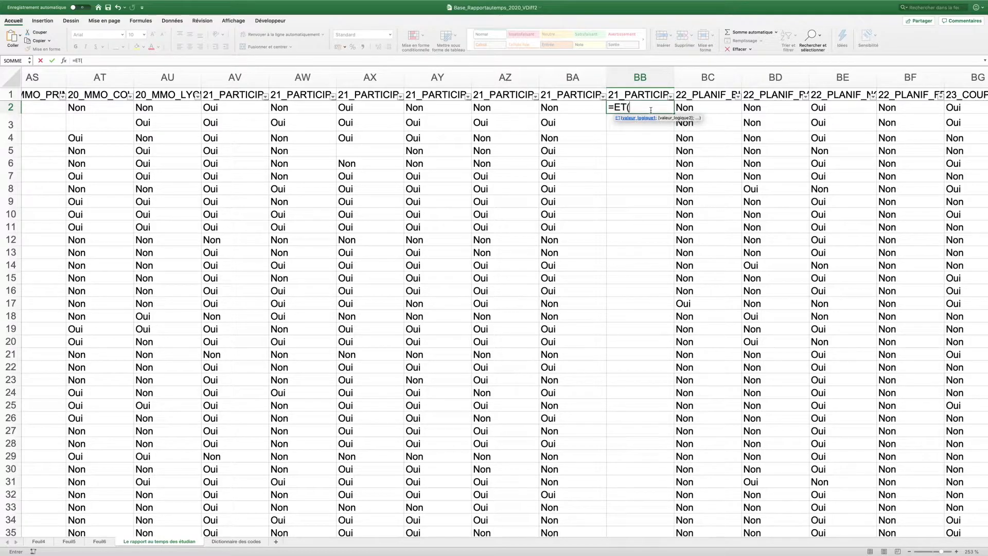
left_click(100, 107)
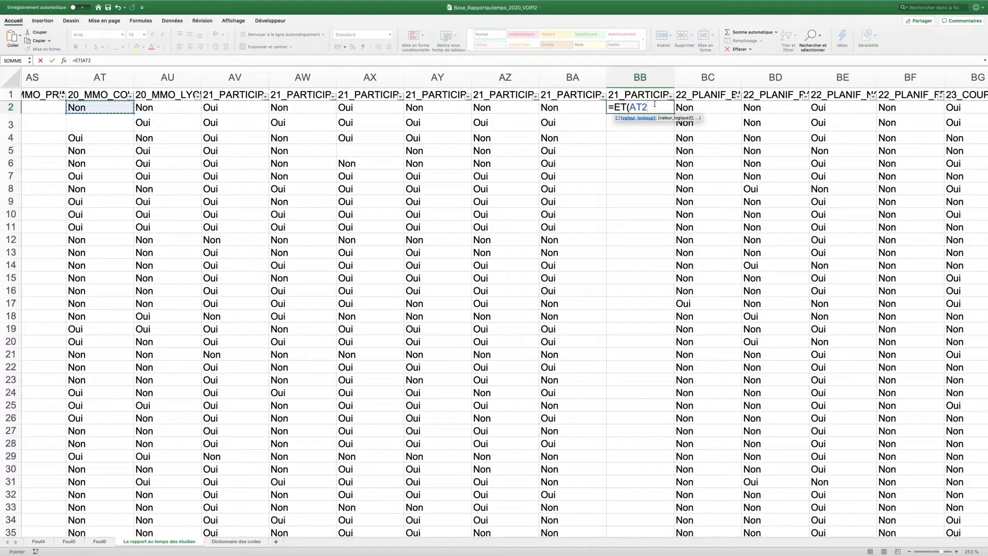
key("BackSpace")
key("BackSpace")
key("BackSpace")
key("BackSpace")
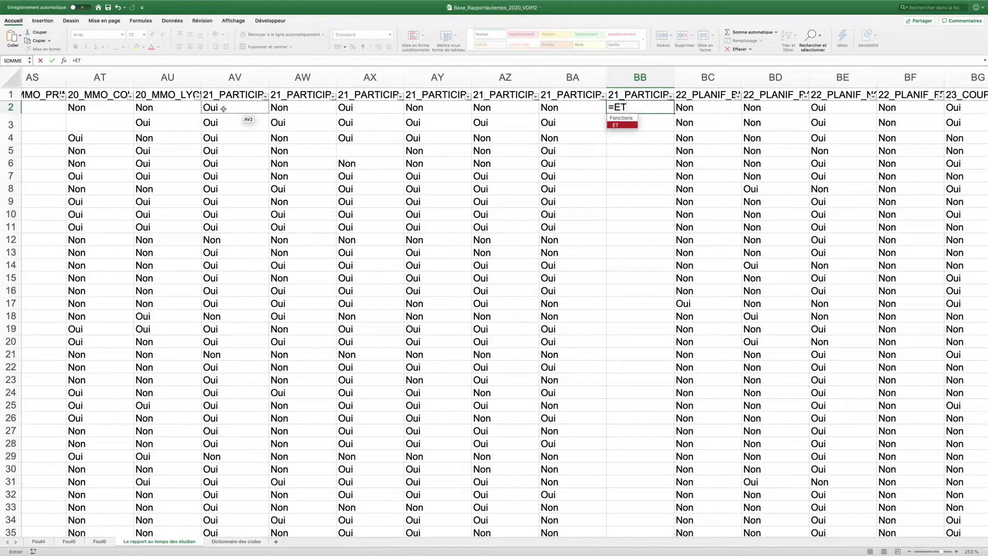
- Complete the ET formula in BB2 with one condition comparing AV2 to an empty text: =ET(AV2="")
left_click(110, 61)
type("(")
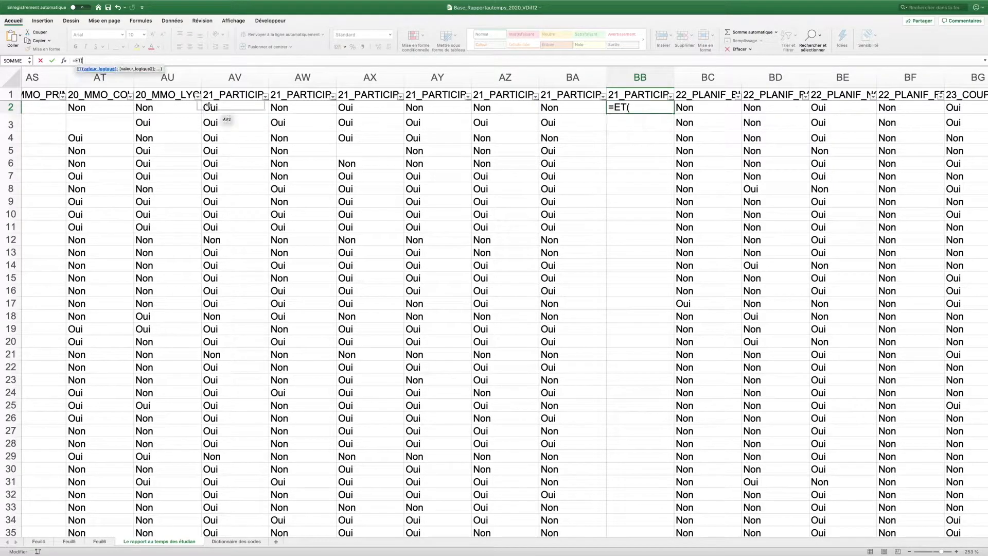
left_click(234, 108)
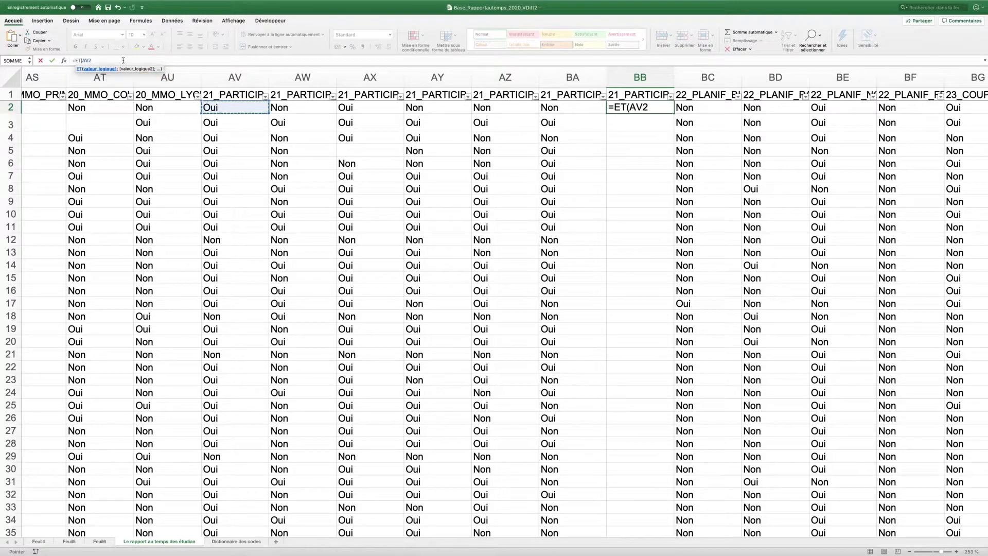
type("=\"")
type(")")
key("Return")
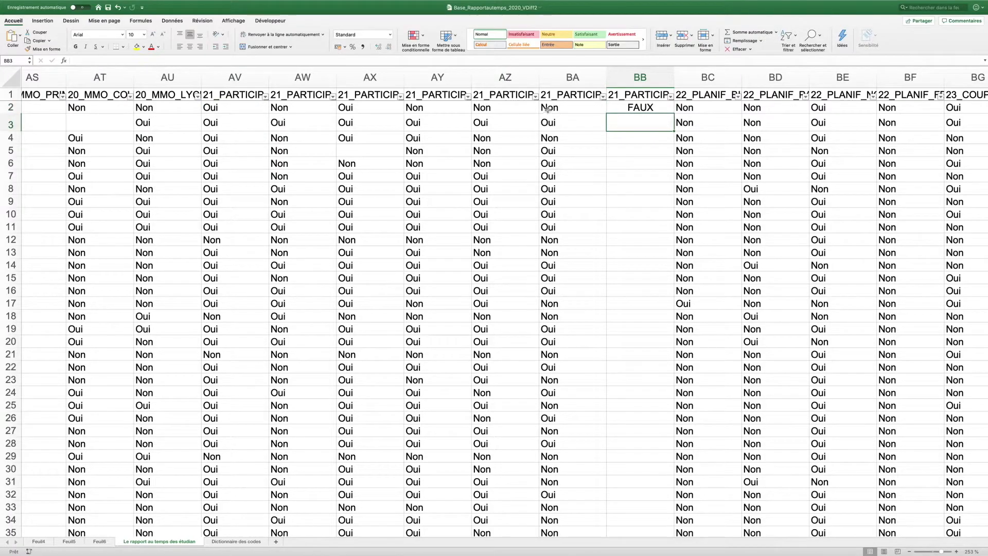
- Put the AV2 answer Oui between the quotation marks of BB2's formula, giving =ET(AV2="Oui")
left_click(635, 108)
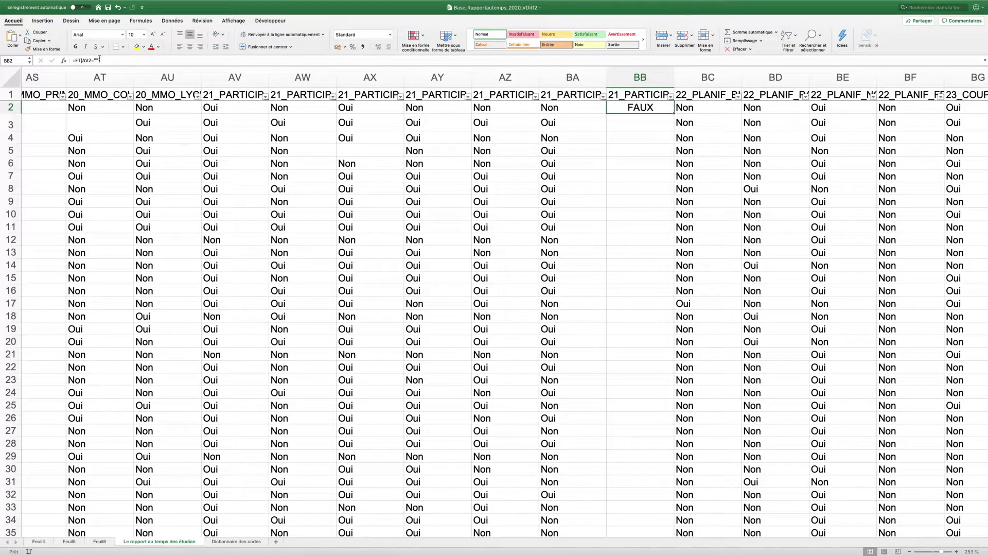
left_click(231, 110)
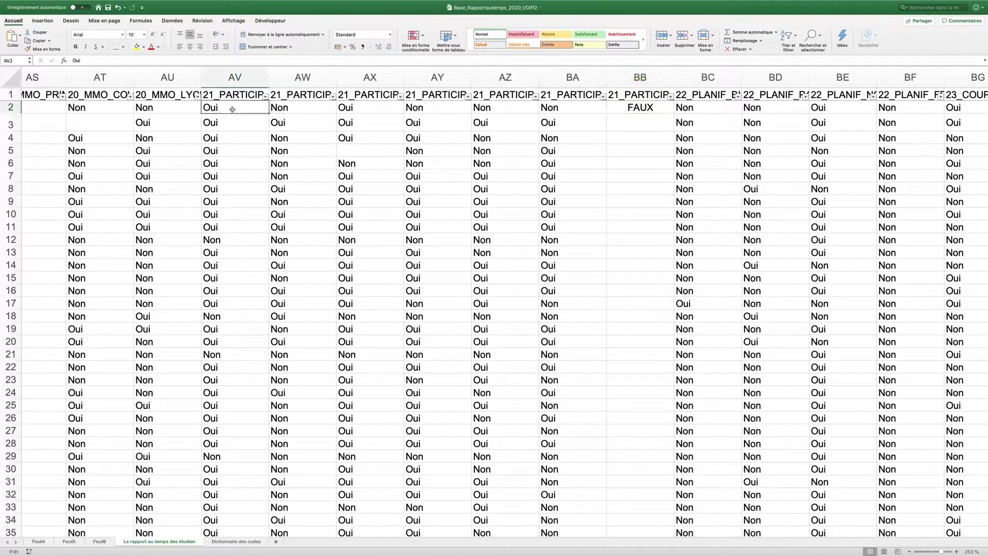
double_click(100, 57)
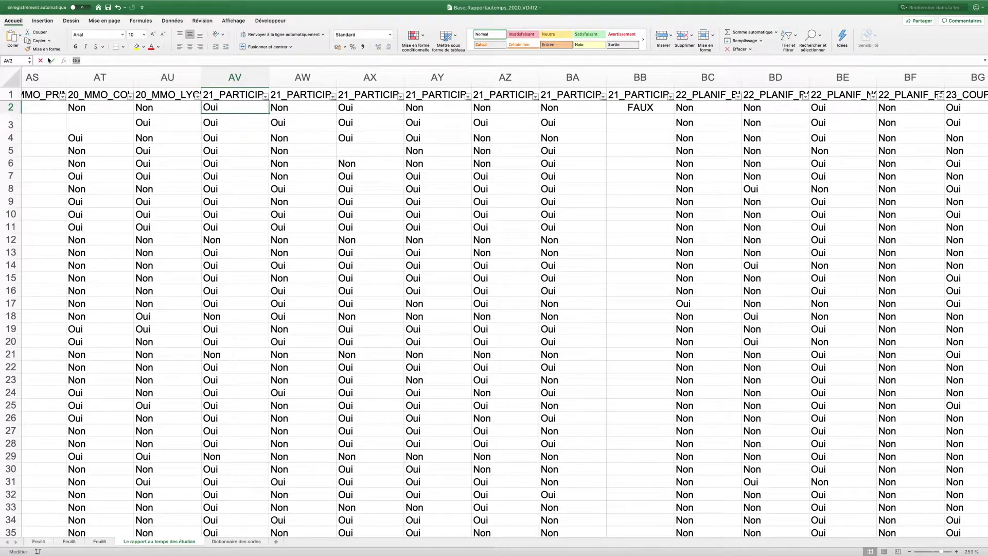
left_click(640, 109)
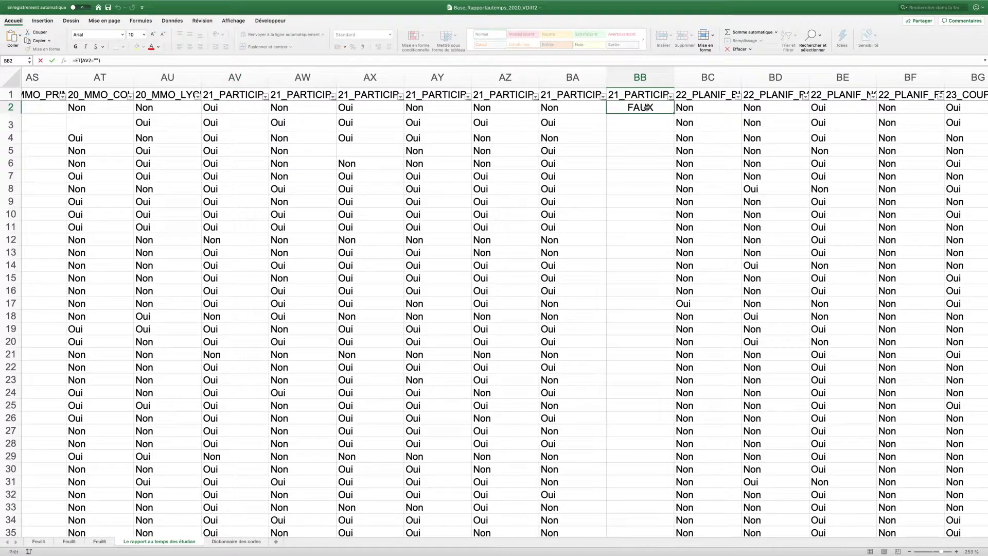
left_click(96, 60)
type("Oui")
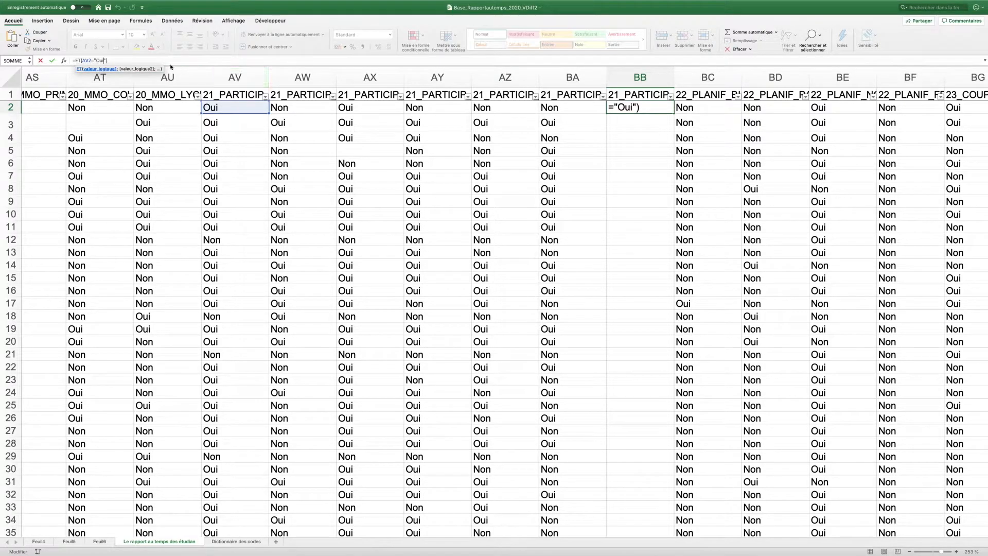
left_click(144, 59)
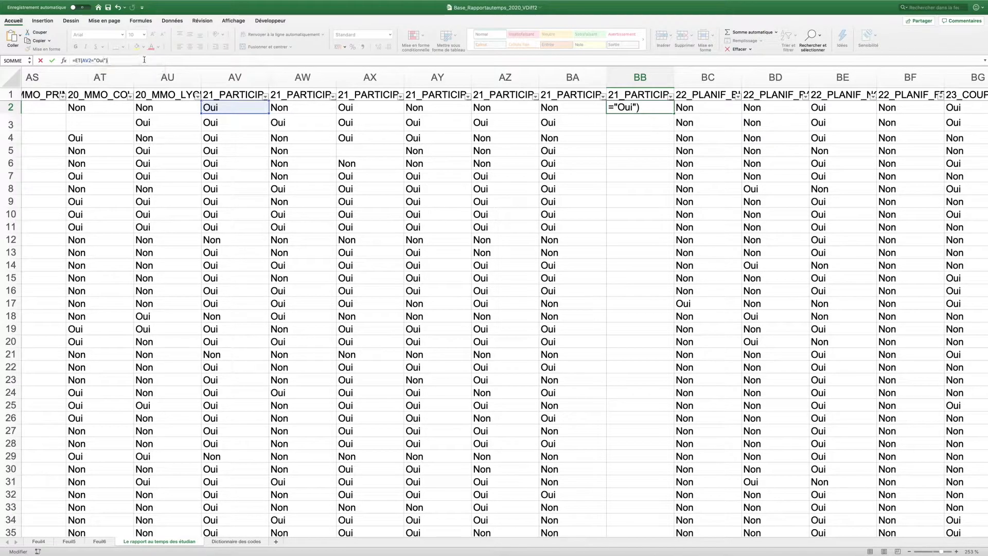
left_click(80, 62)
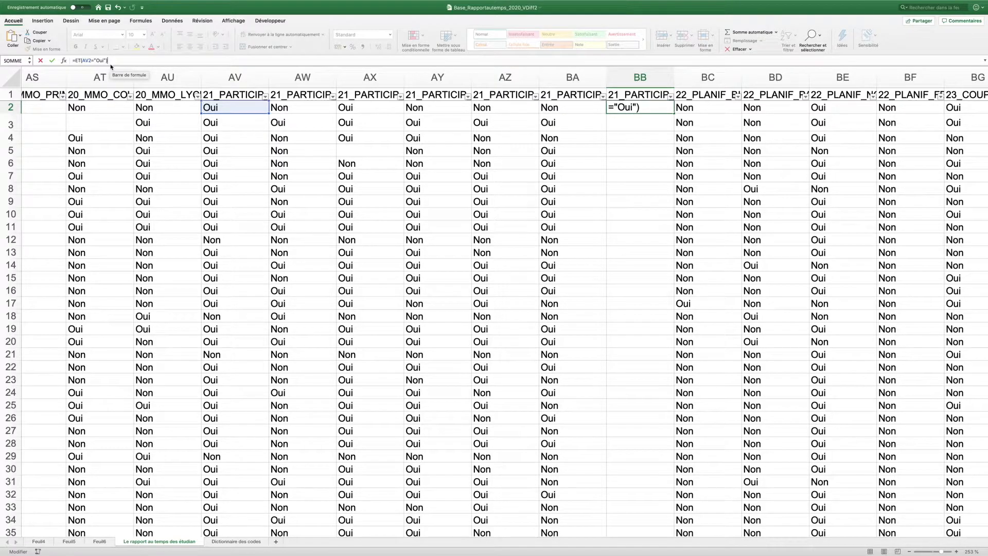
key("Return")
- Add a second condition to BB2's ET formula requiring AW2="Oui", separated by a semicolon
left_click(642, 108)
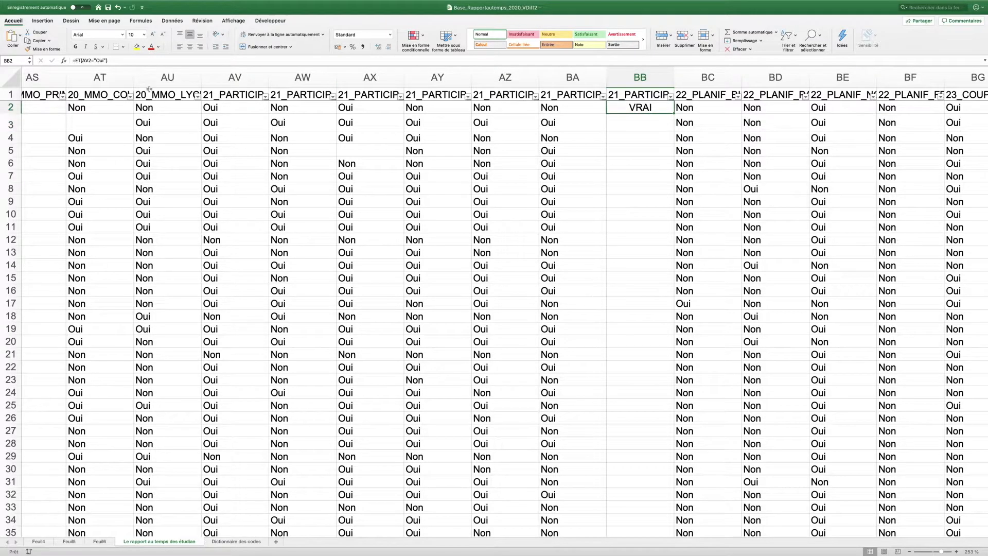
left_click(106, 60)
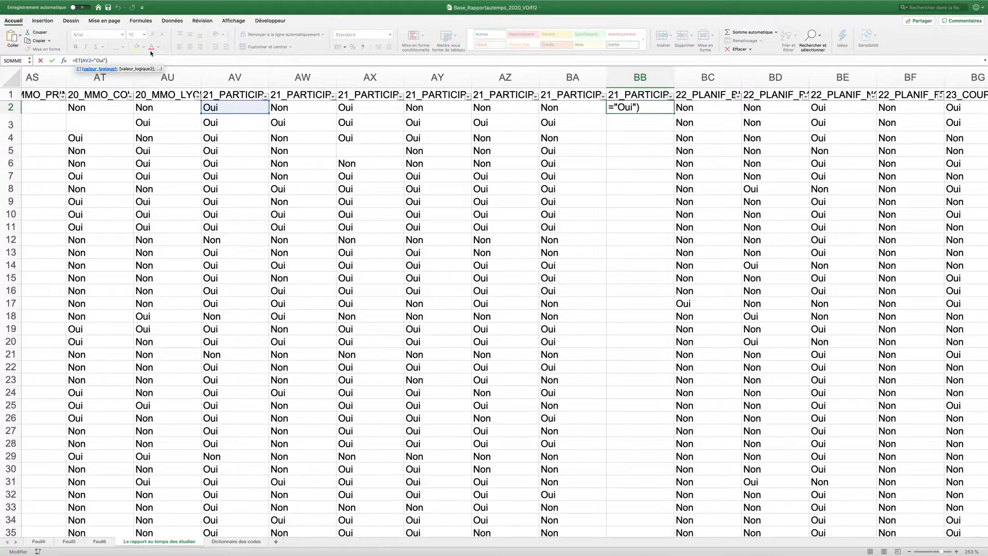
type(";")
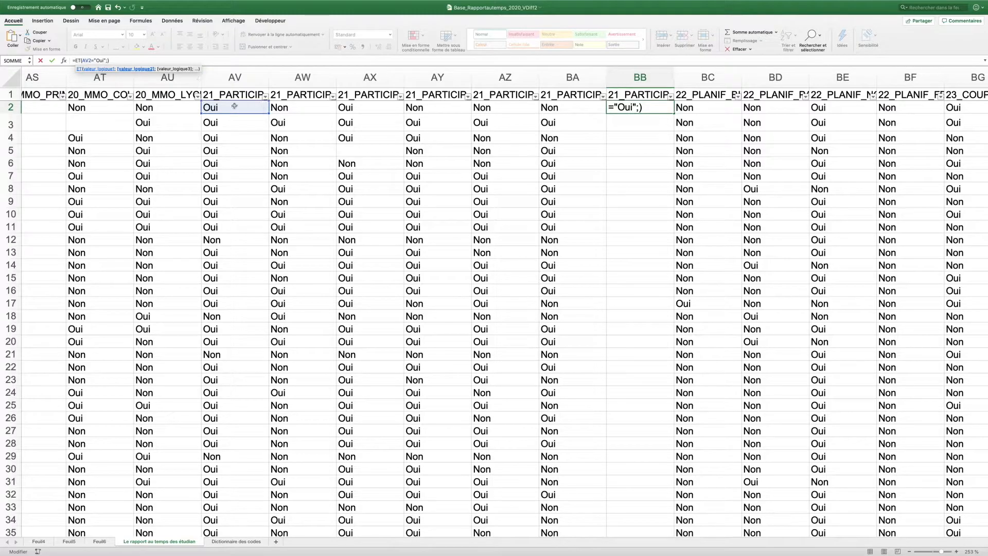
left_click(291, 108)
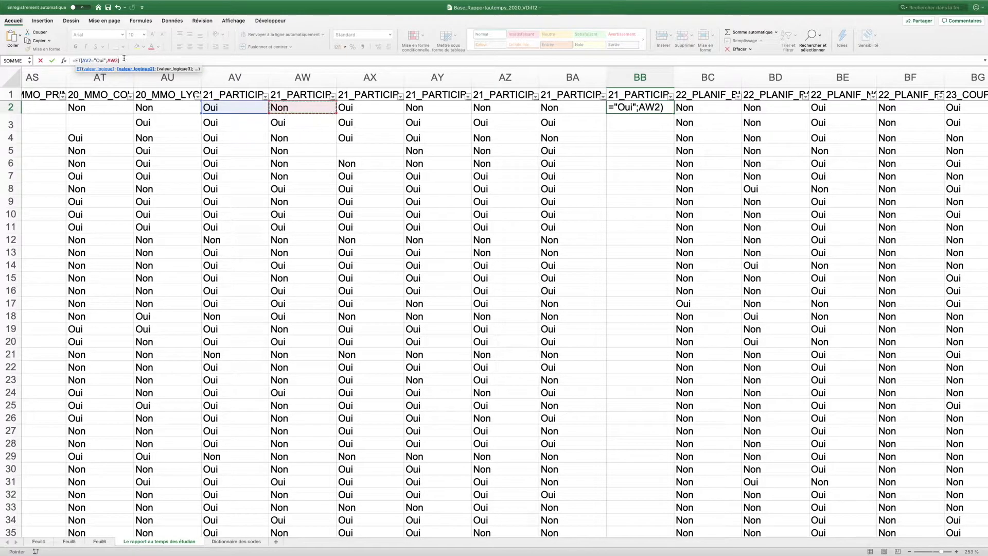
type("=\"")
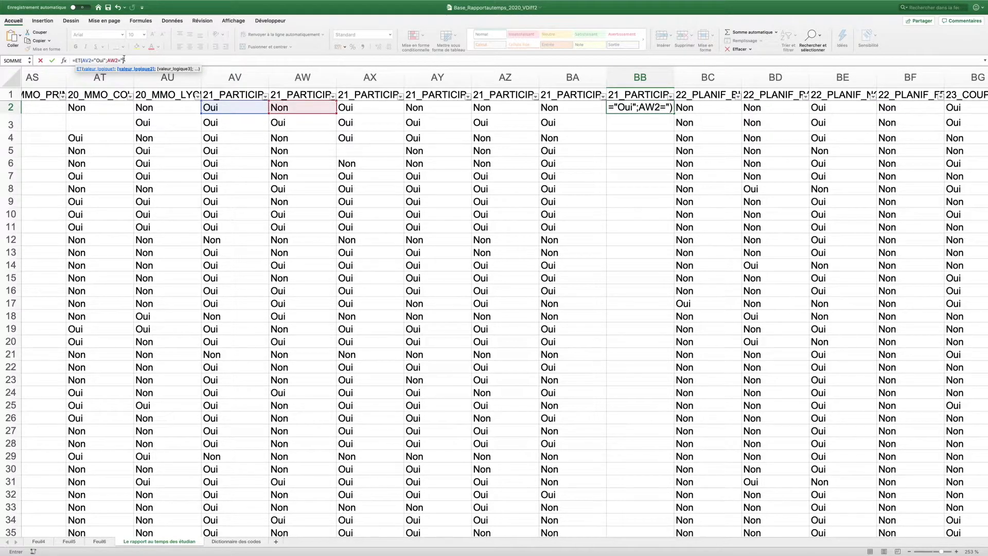
type("Oui\";")
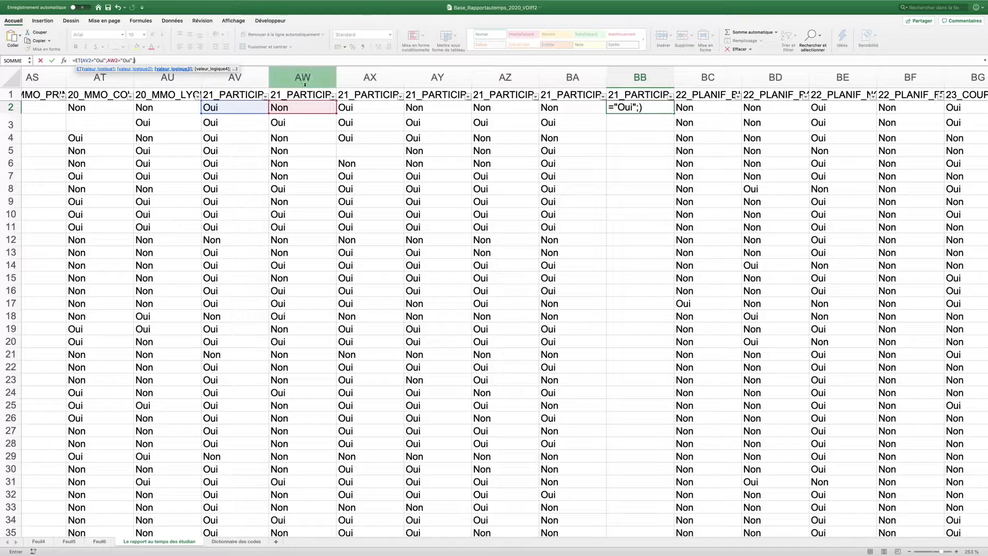
- Extend the ET formula in BB2 with the conditions AX2="Oui" and AY2="Oui"
left_click(351, 108)
type(";")
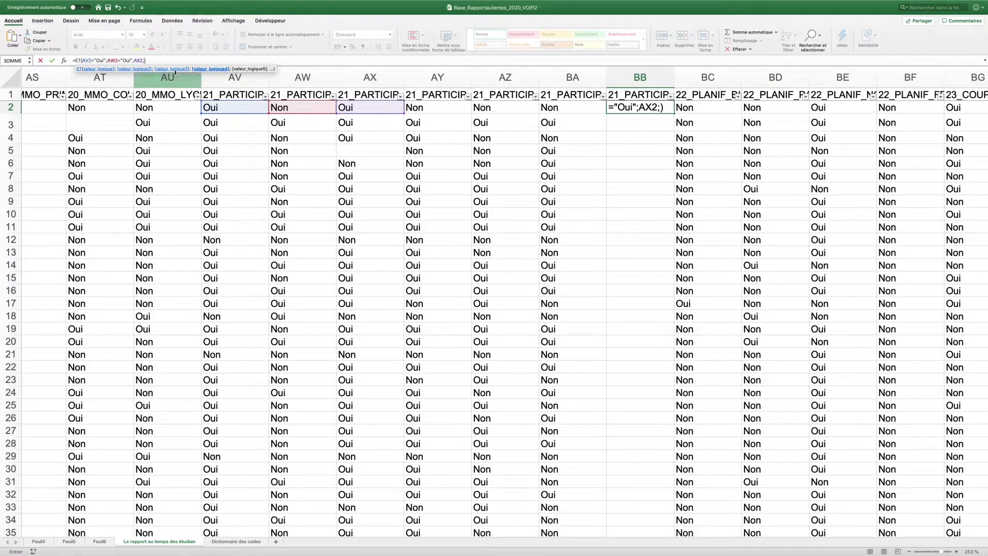
key("BackSpace")
type("=\"Oui\"")
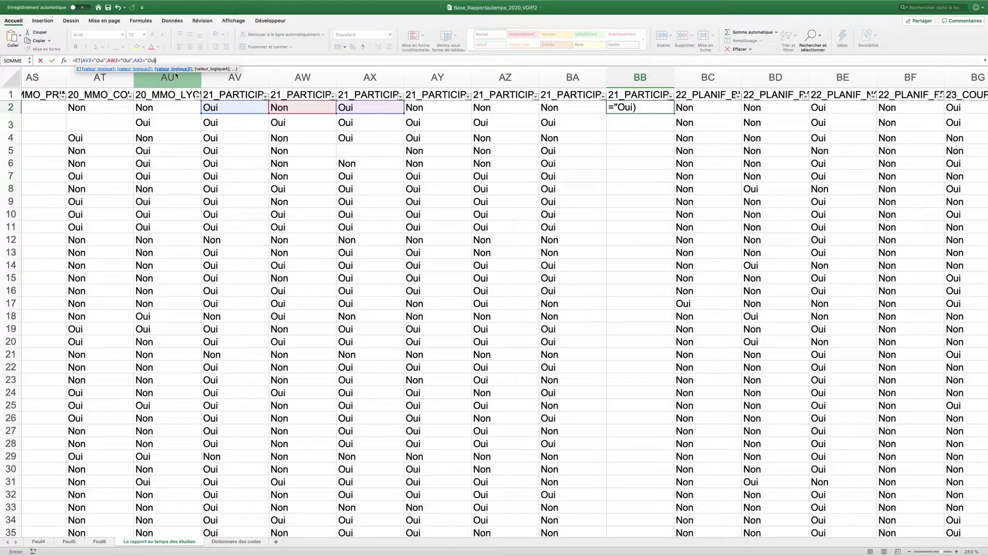
type(";")
left_click(422, 107)
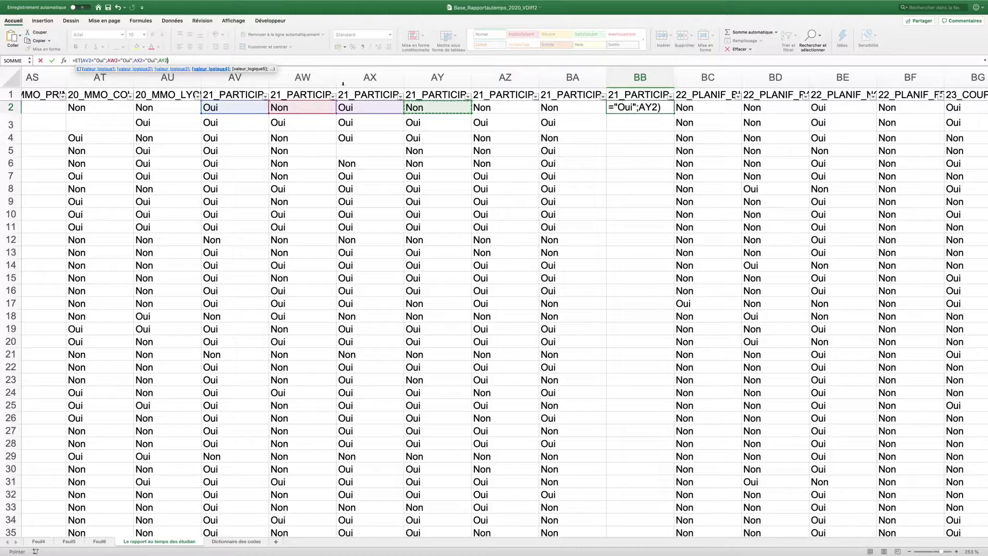
type("=\"Oui\"")
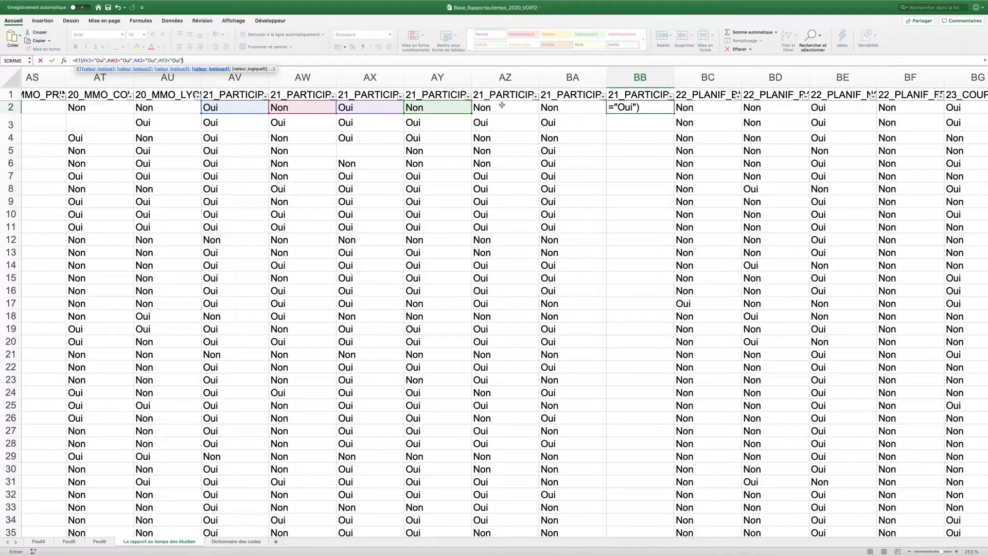
- Finish BB2's ET formula with the conditions AZ2="Oui" and BA2="Oui" and validate it
type(";")
left_click(503, 106)
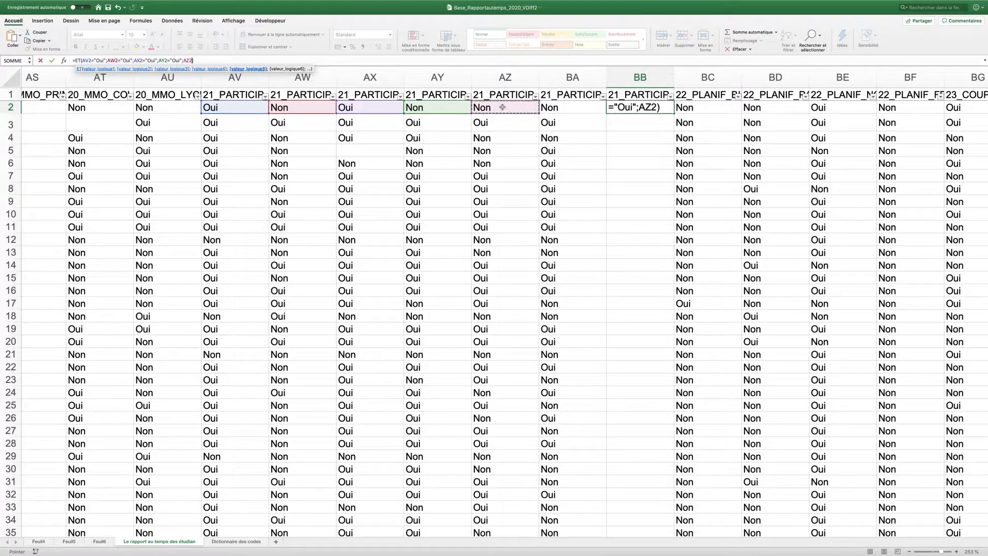
type("=\"Oui\";")
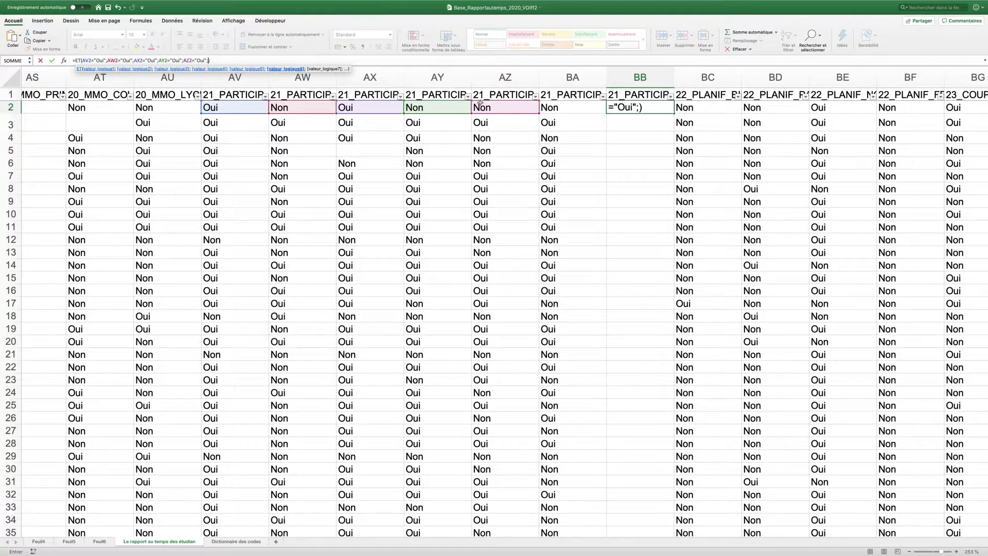
left_click(551, 108)
type("=\"Oui\")")
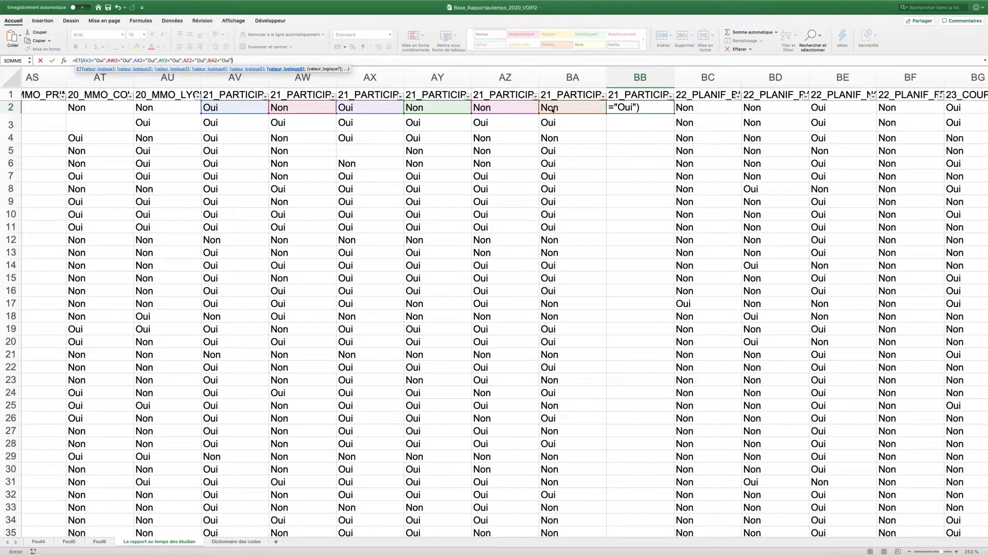
key("Return")
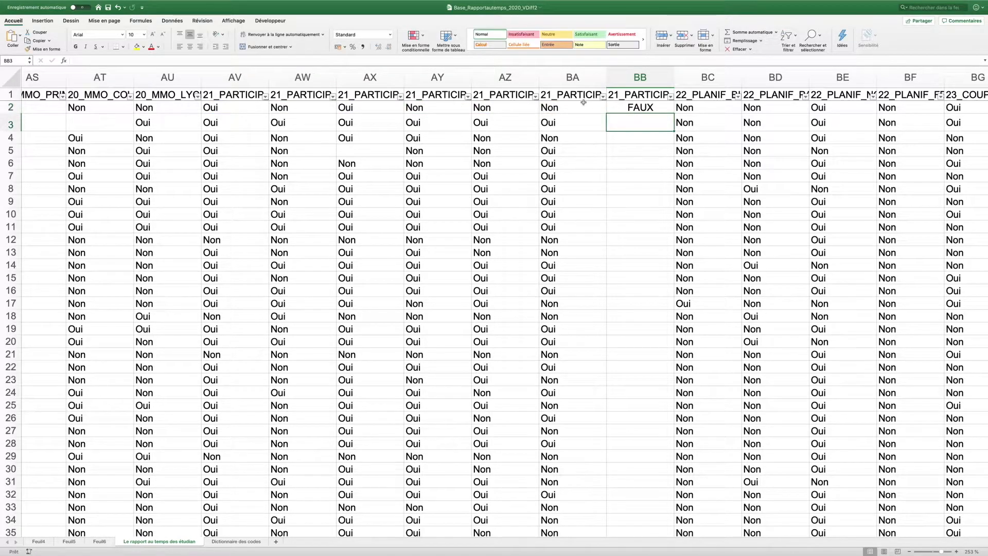
- Review the complete ET formula in BB2 and fill it down to BB4
left_click(636, 106)
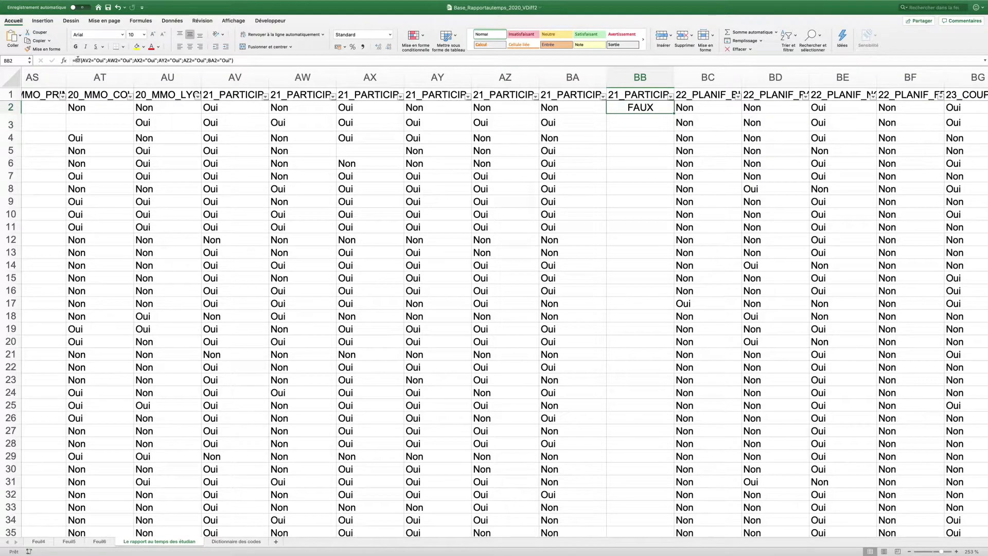
left_click_drag(76, 60, 234, 60)
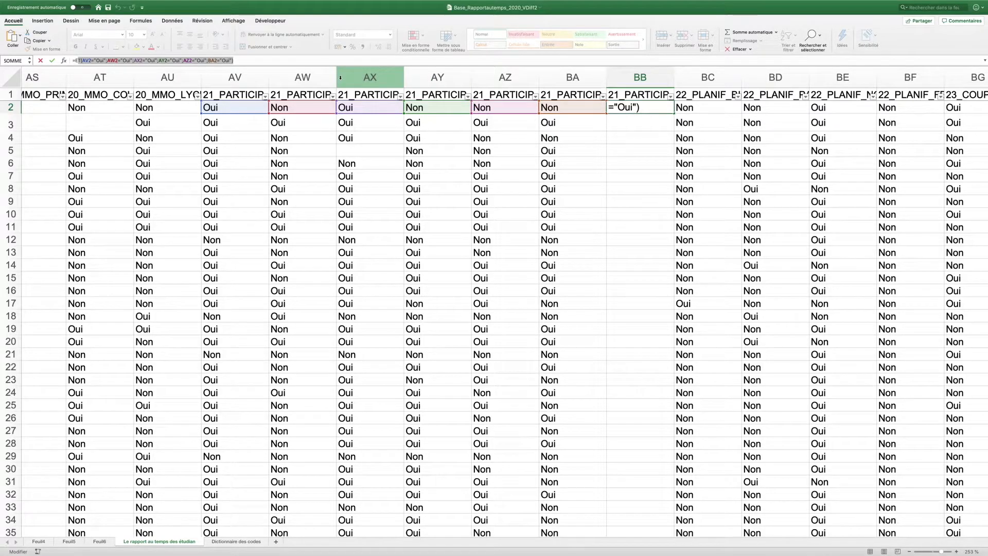
key("Return")
left_click(664, 113)
left_click_drag(672, 119, 674, 141)
- Compare the result in BB3 with the answers in AV3:BA3 and check the headers of the 21_PARTICIP columns
left_click(645, 119)
left_click_drag(218, 119, 577, 123)
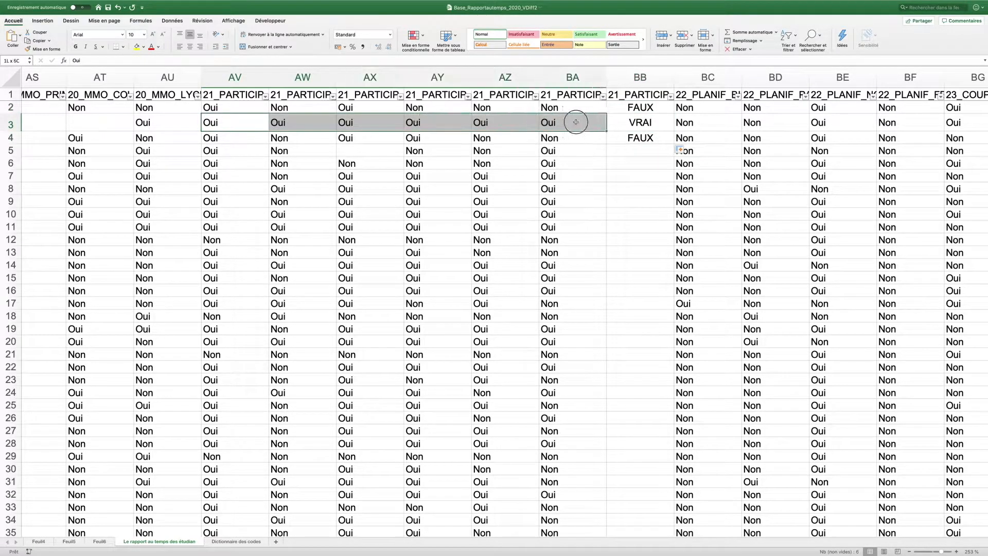
left_click(509, 98)
left_click(433, 94)
left_click(366, 98)
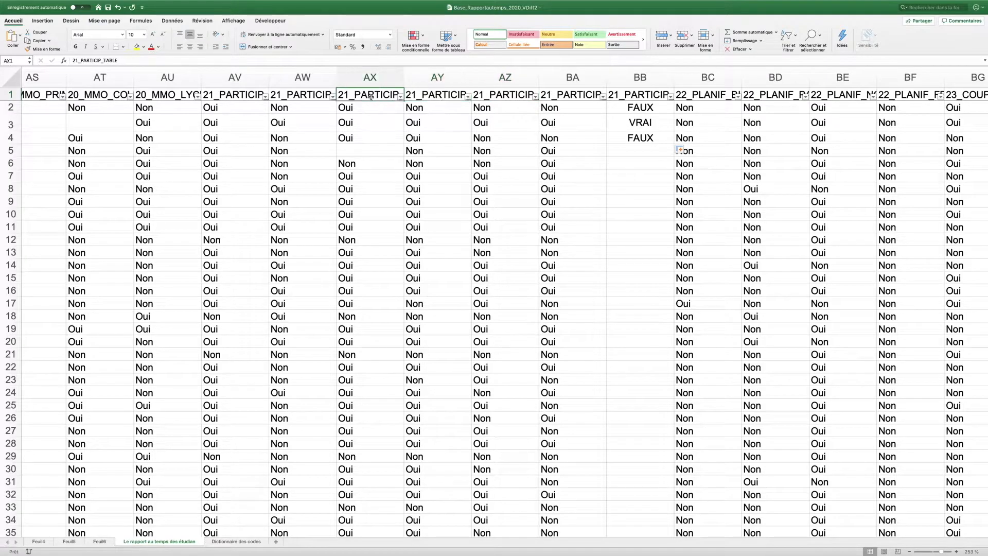
left_click(281, 98)
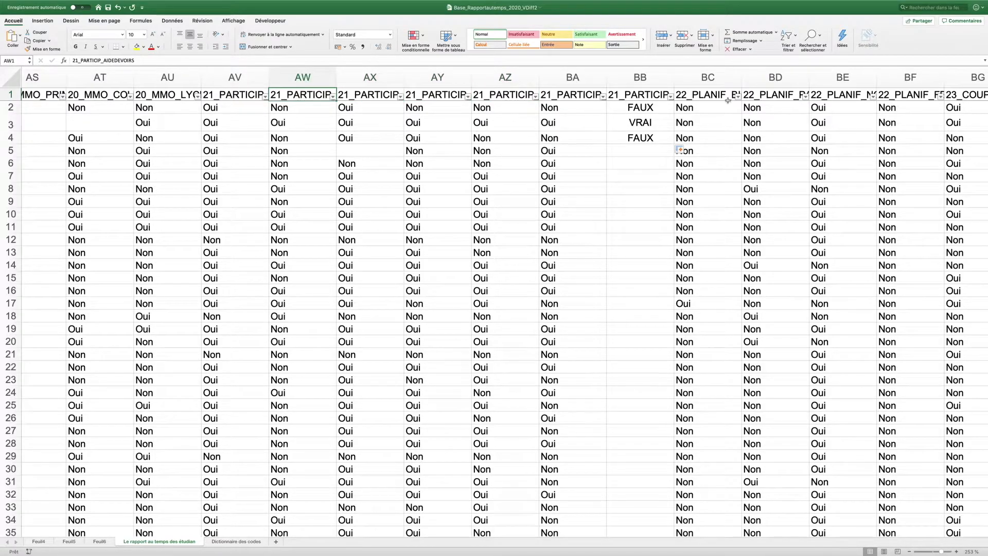
- Wrap BB2's ET test in a SI function that returns "Participe à l'ensemble des tâches" when true
left_click(652, 108)
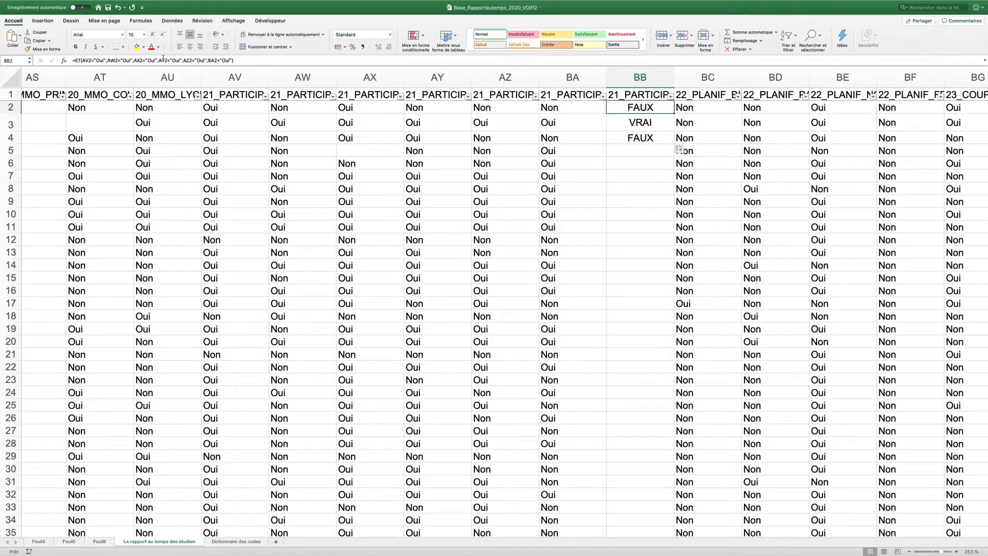
left_click(76, 60)
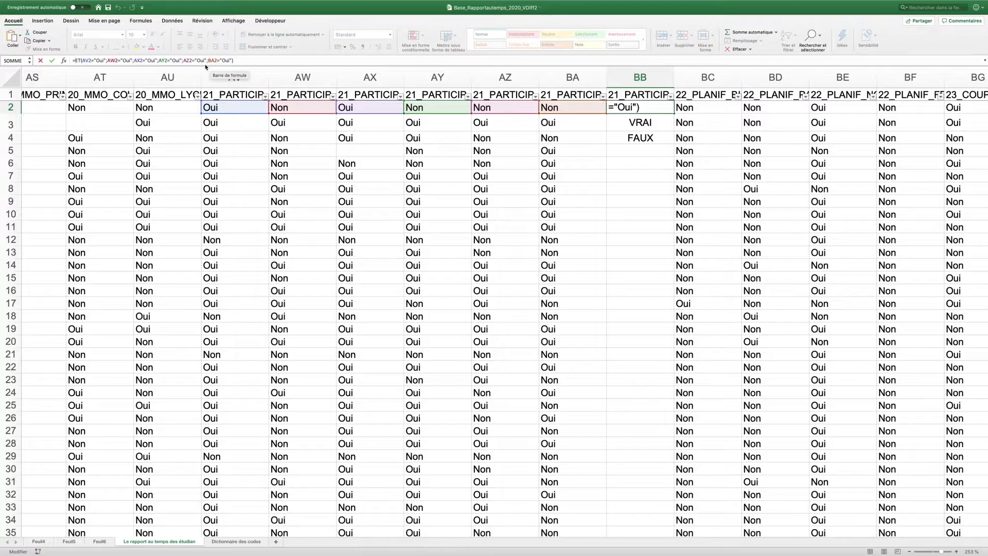
type("si(")
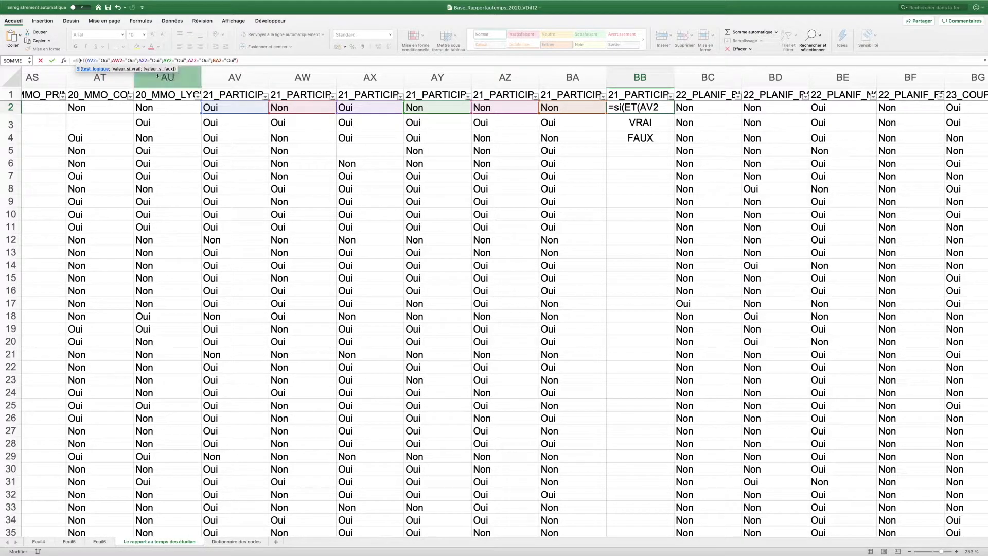
left_click(256, 61)
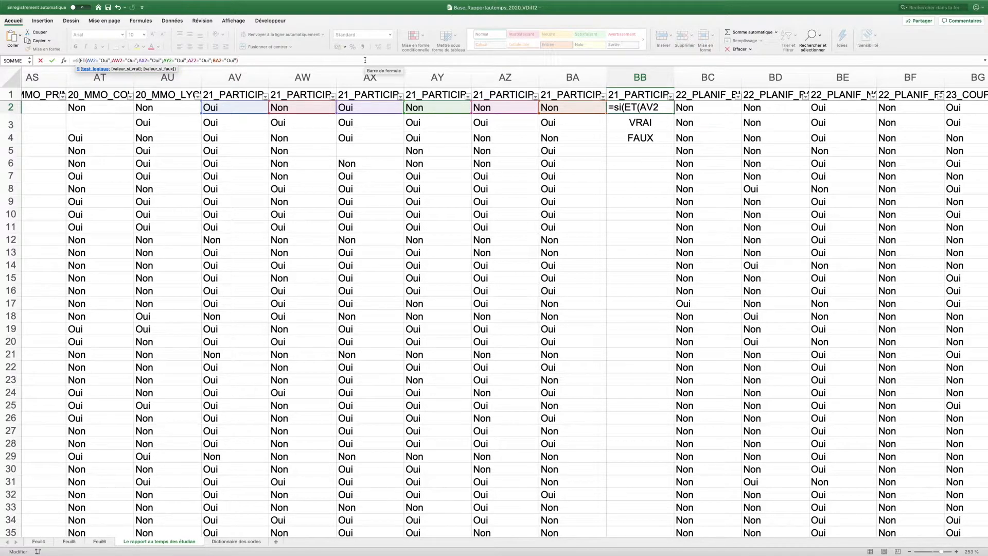
type(";")
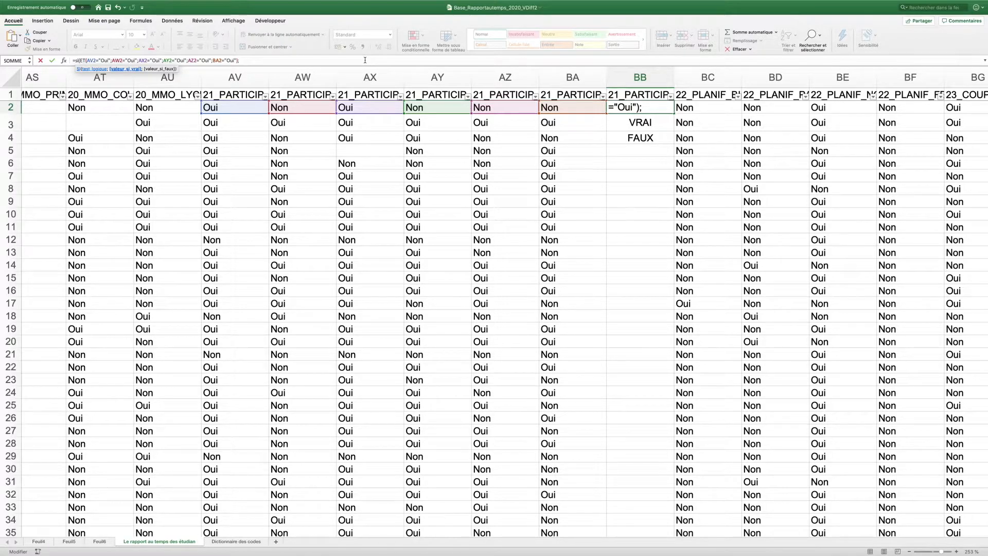
type("\"")
type("Participe à l'ensemble des tâches\")")
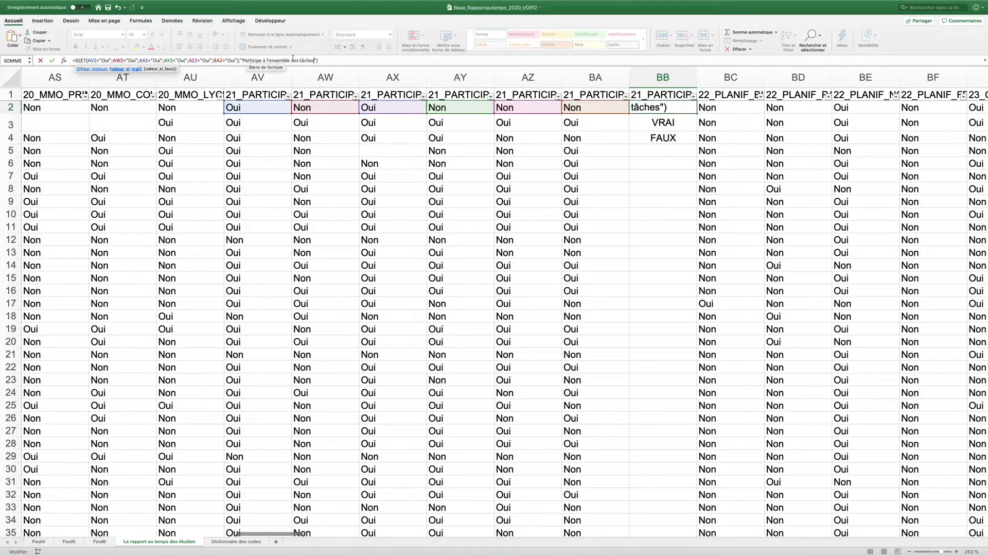
left_click(355, 60)
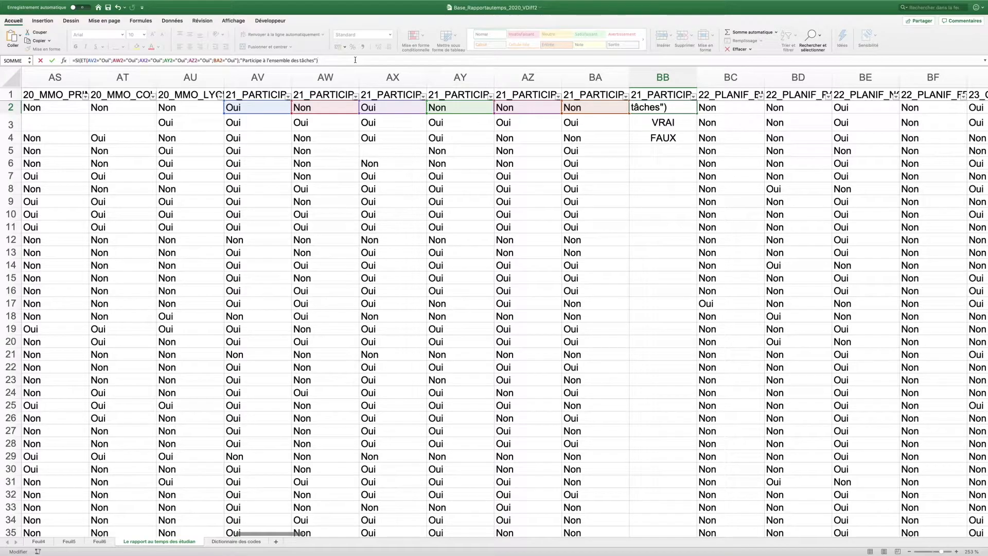
key("Return")
- Fill the SI formula from BB2 down to BB4 and inspect the result in BB3
left_click(661, 108)
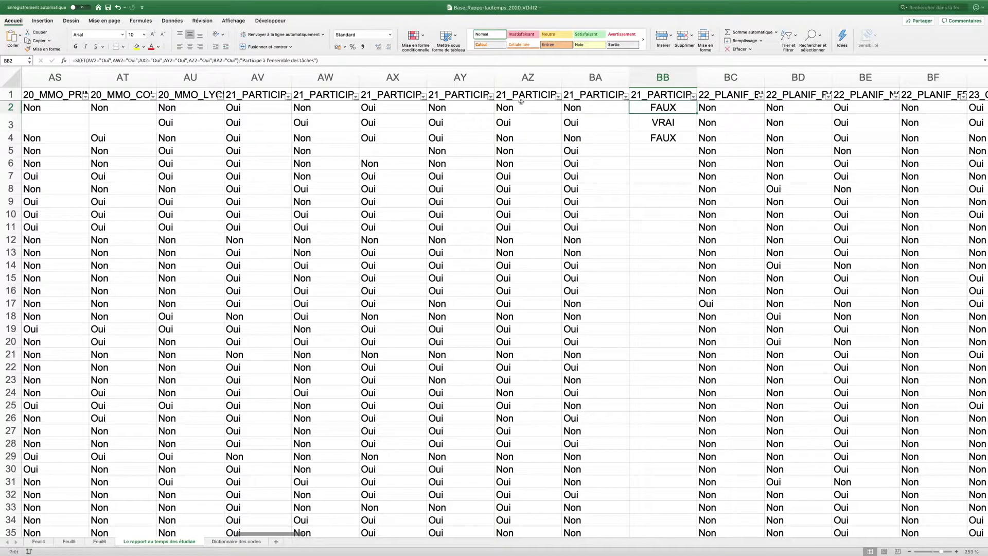
left_click_drag(696, 113, 691, 128)
left_click(647, 120)
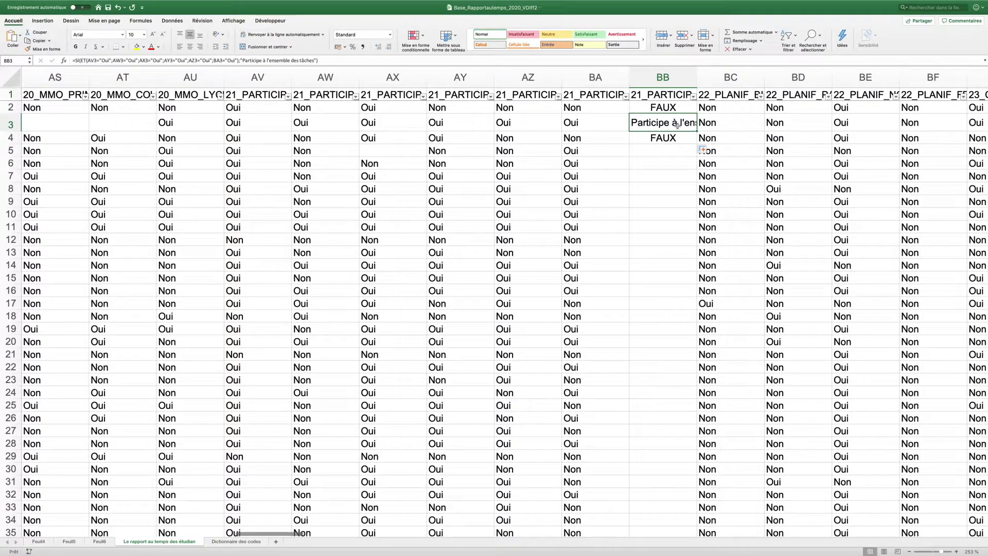
- Add a further argument to BB2's SI formula by pasting a copy of its ET test and result text after a semicolon
left_click(671, 107)
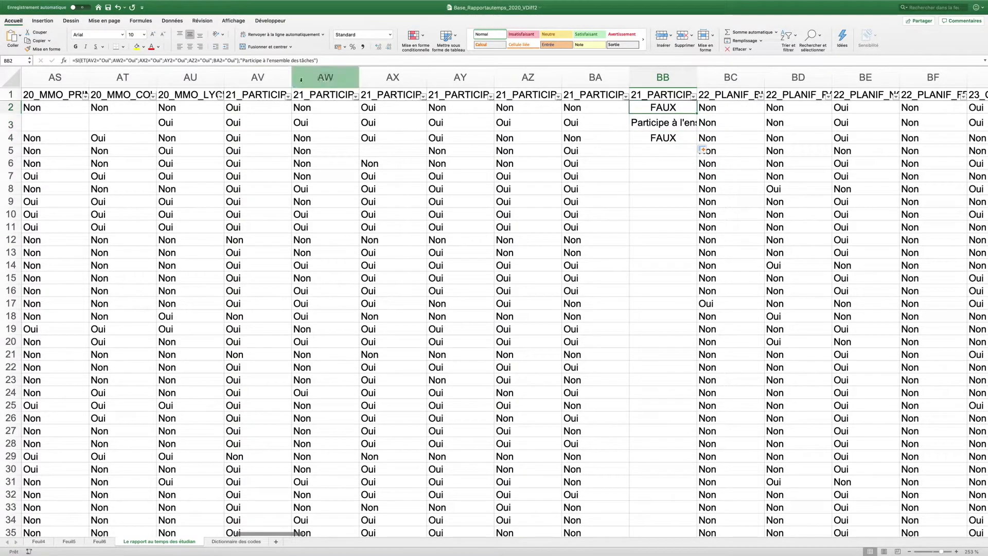
left_click(317, 60)
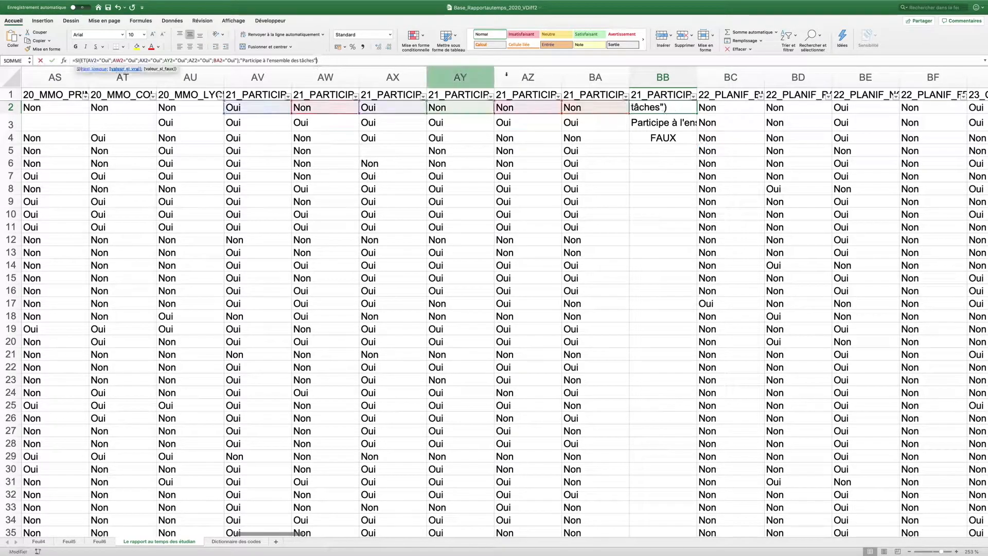
type(";")
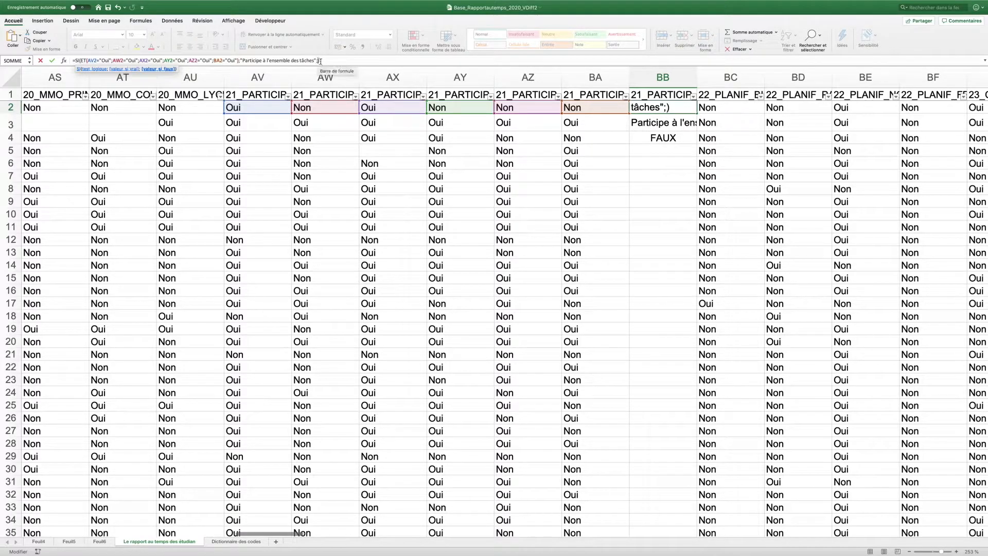
left_click_drag(316, 61, 81, 53)
key("super+c")
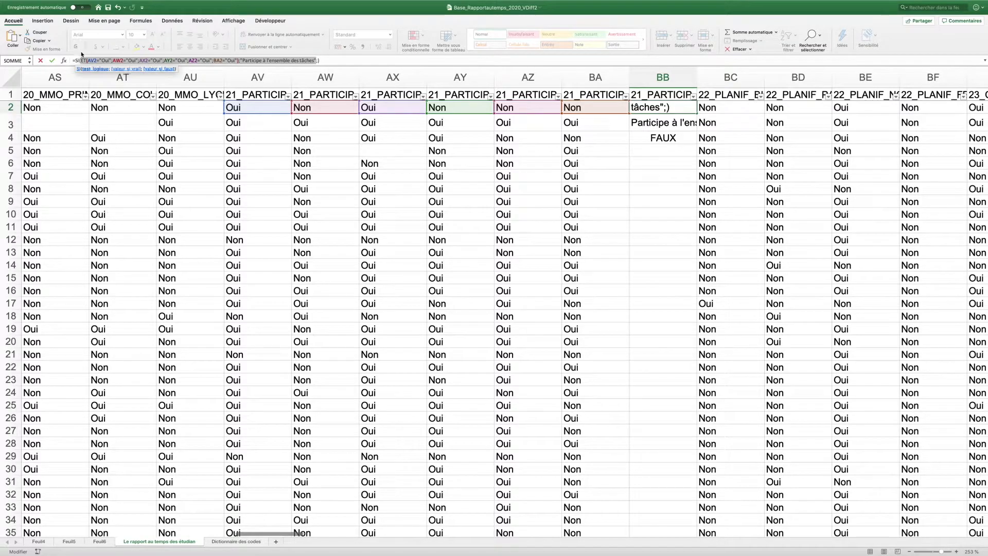
left_click(317, 61)
key("super+v")
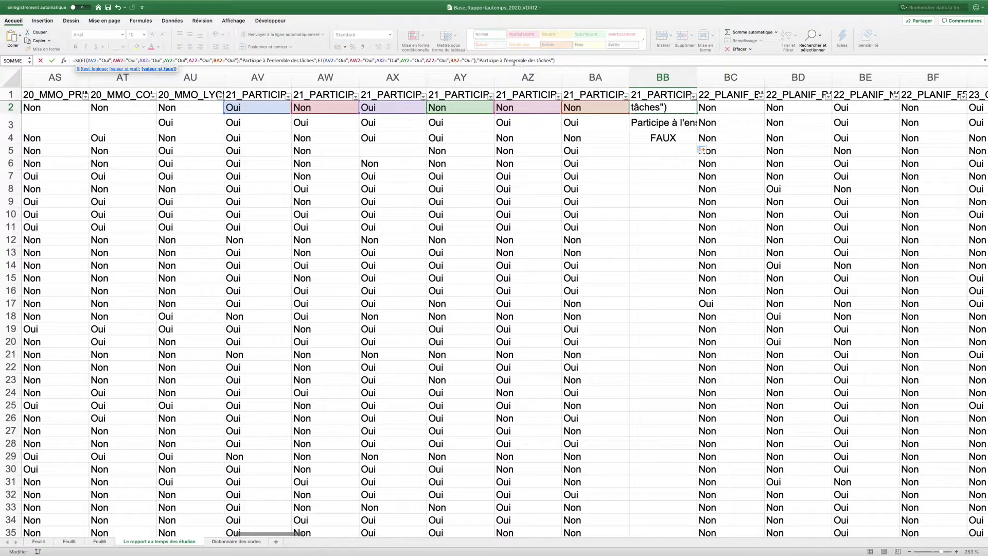
- Change the result text after the second ET test in BB2's formula to "Participe à aucune tâche"
left_click_drag(499, 60, 535, 59)
type("à aucune")
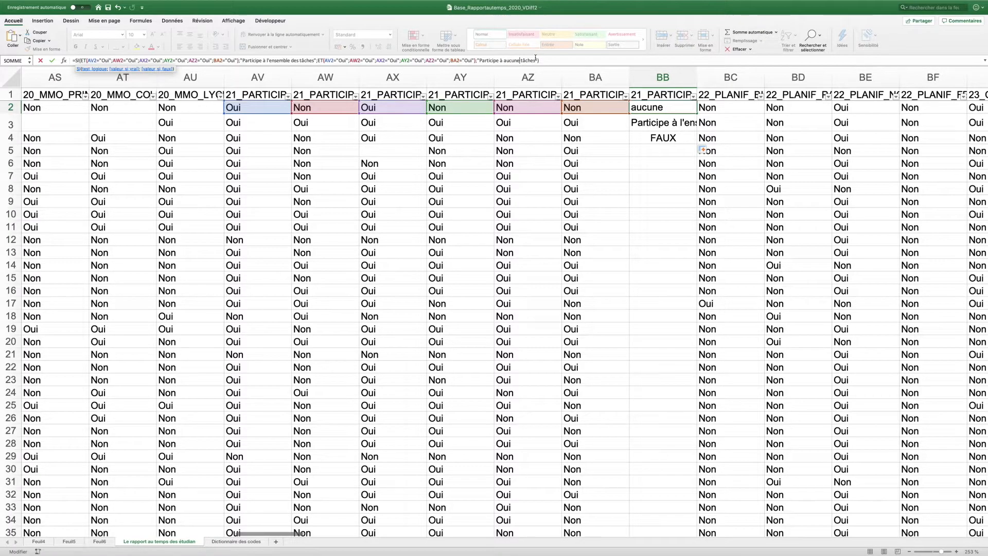
left_click(535, 58)
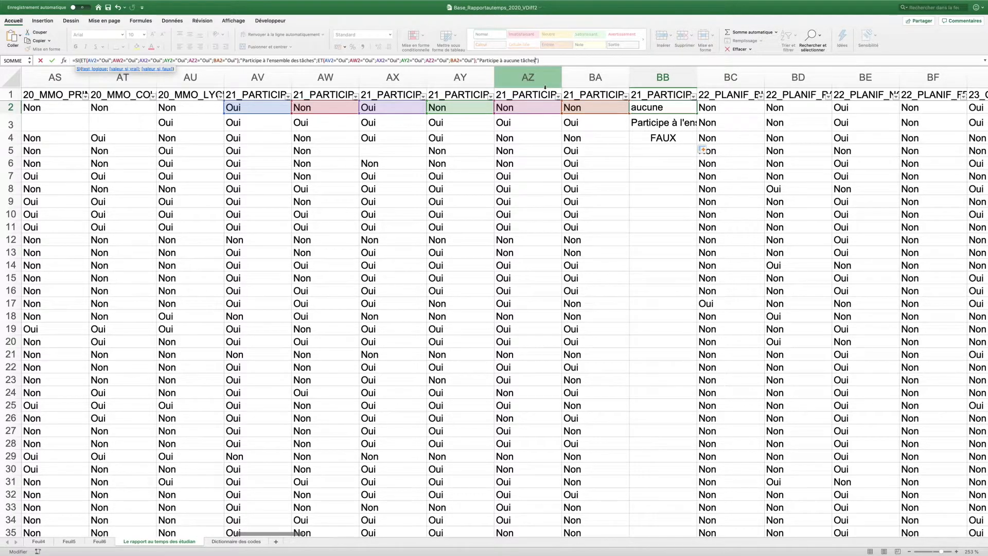
key("BackSpace")
- Nest the second ET test of BB2's formula and its result text in their own SI function
left_click(318, 60)
type("si")
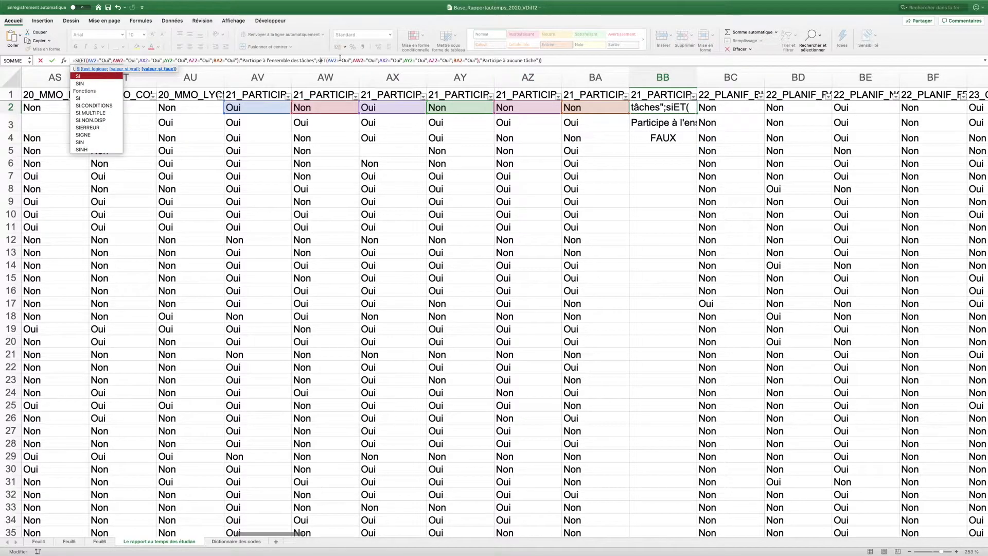
type("(")
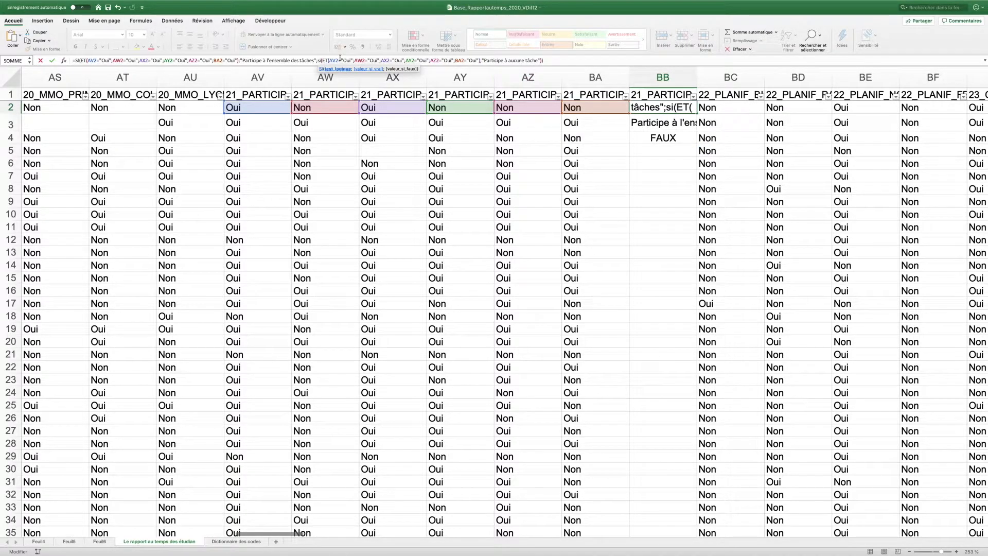
key("Return")
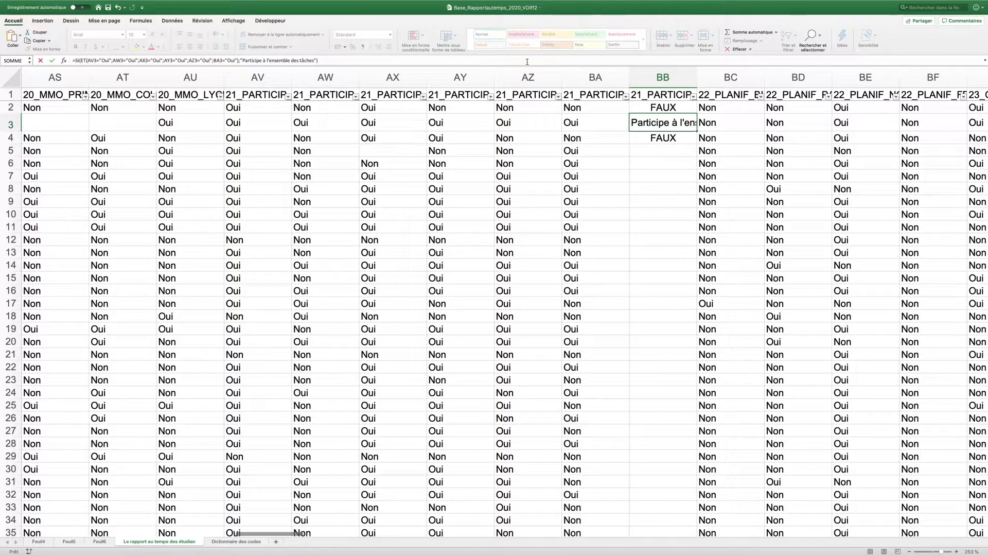
- In the nested SI of BB2's formula, set the ET conditions for AV2, AW2 and AX2 to "Non"
left_click(464, 109)
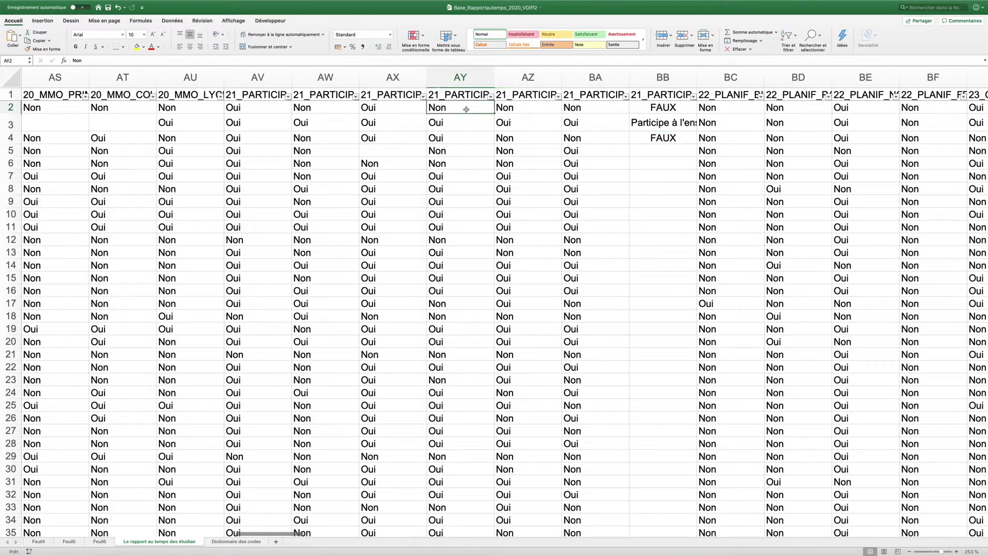
double_click(200, 61)
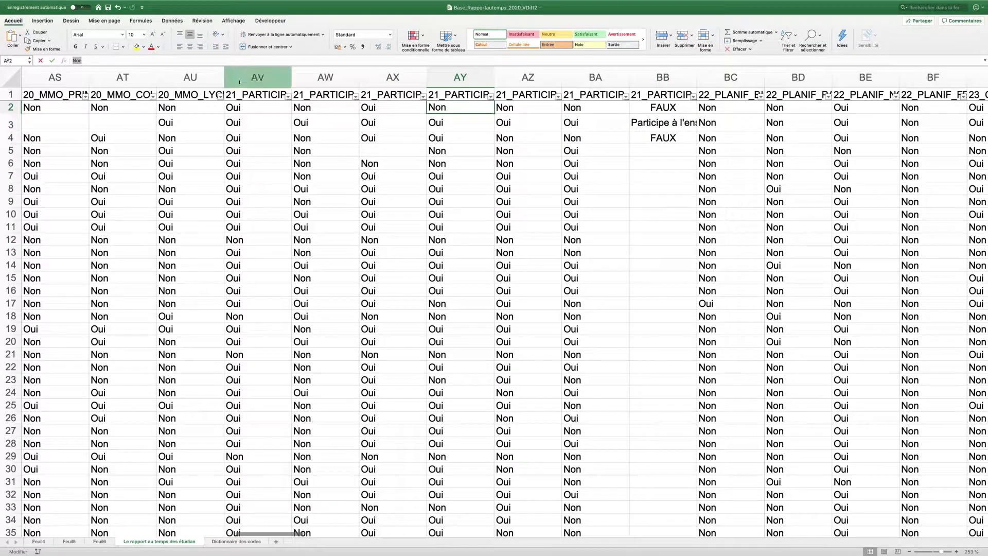
left_click(672, 108)
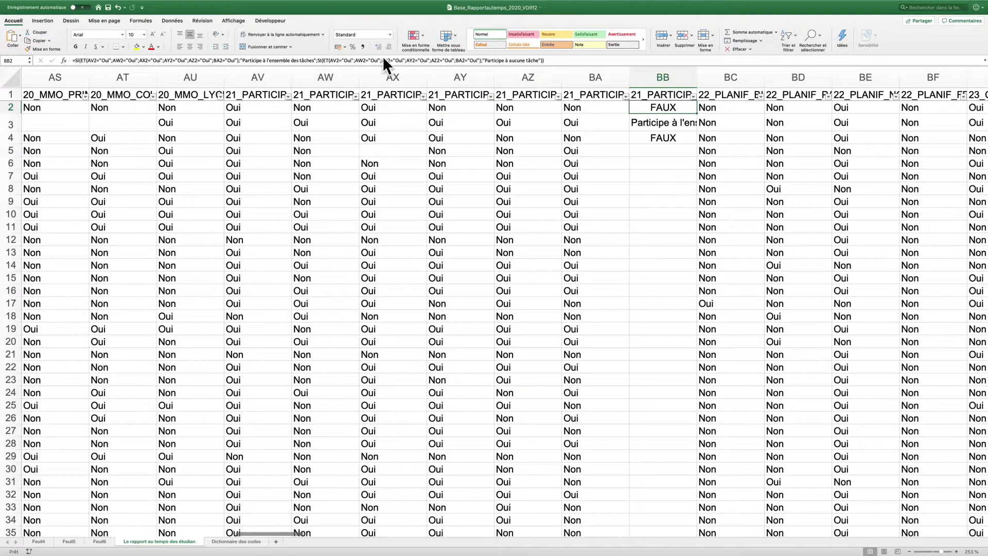
left_click(349, 60)
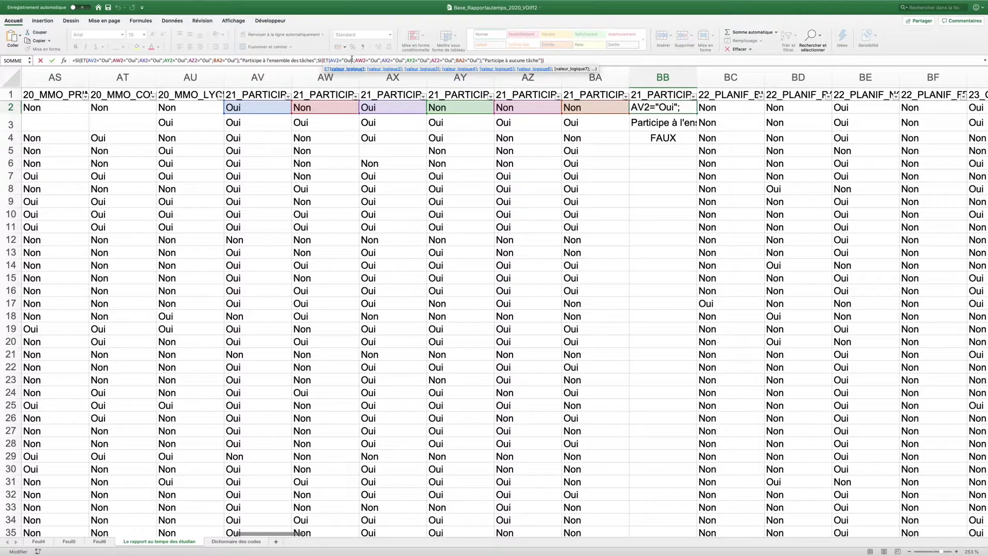
key("BackSpace")
key("BackSpace")
key("BackSpace")
type("Non")
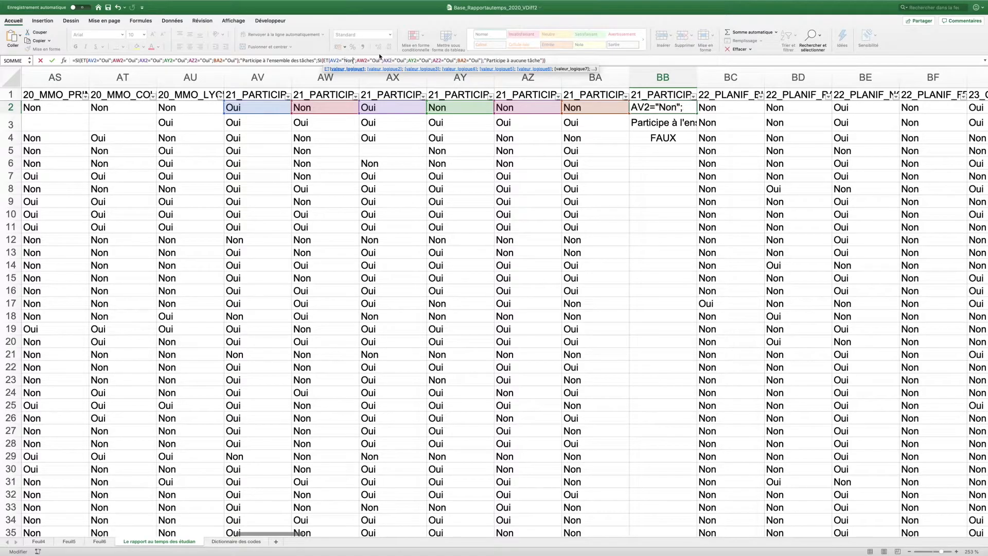
left_click(380, 60)
key("BackSpace")
key("BackSpace")
key("BackSpace")
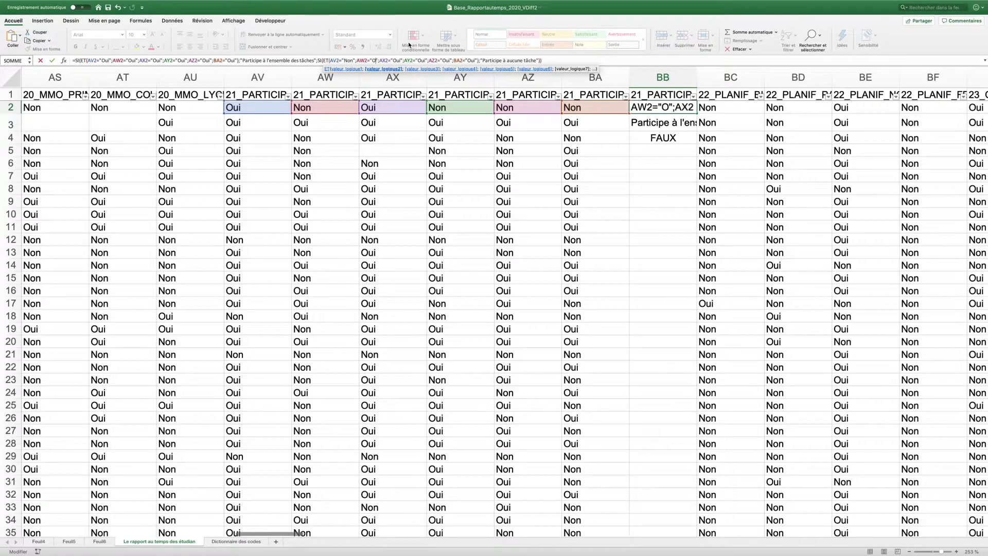
type("Non")
left_click(407, 60)
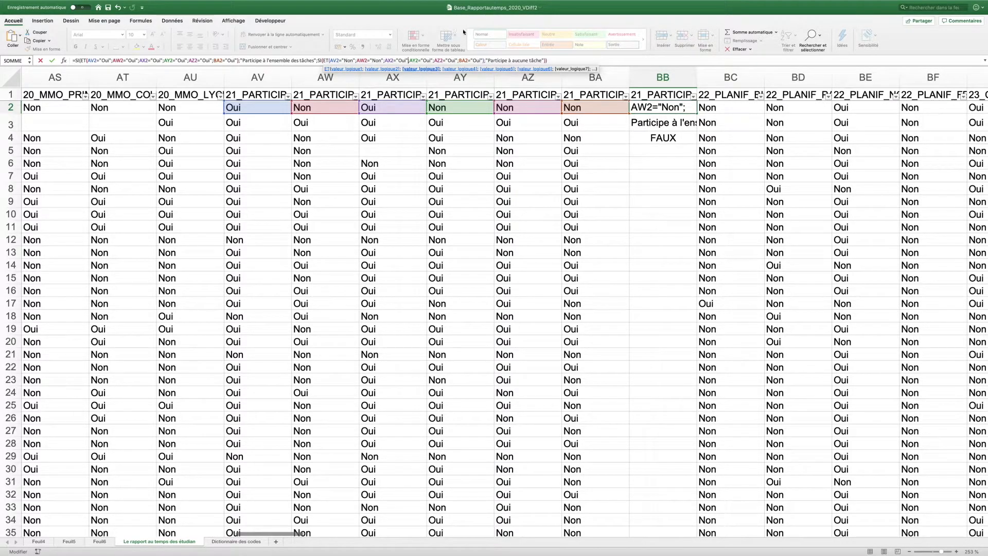
key("BackSpace")
key("BackSpace")
key("BackSpace")
type("Non")
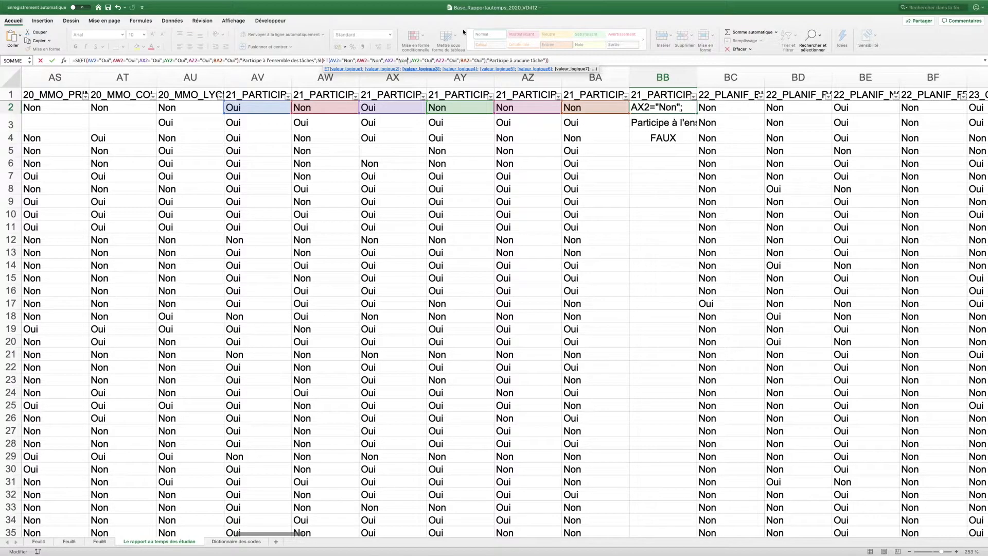
- Set the nested ET conditions for AY2, AZ2 and BA2 in BB2's formula to "Non" and validate the formula
left_click(432, 60)
key("BackSpace")
key("BackSpace")
key("BackSpace")
type("Non")
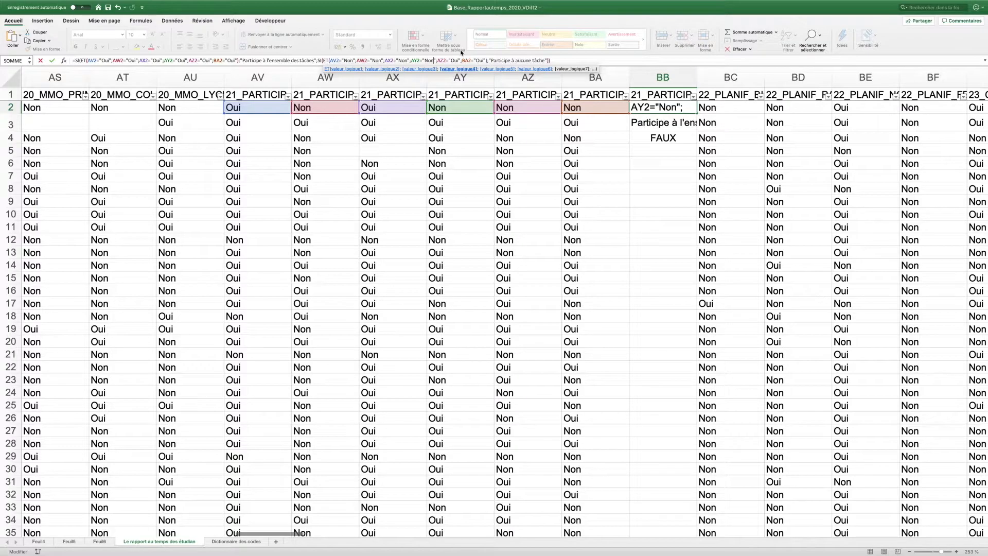
left_click(457, 60)
key("BackSpace")
key("BackSpace")
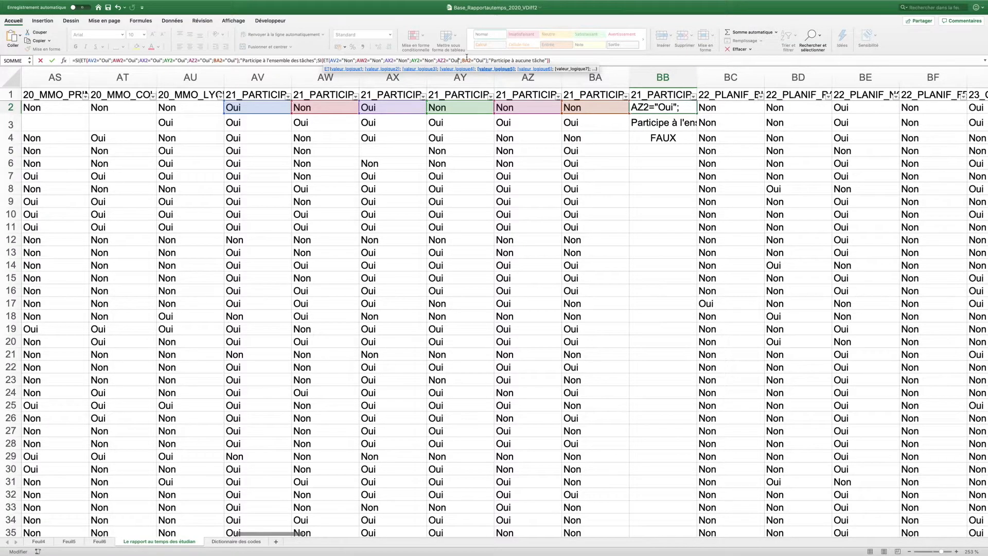
key("BackSpace")
type("Non")
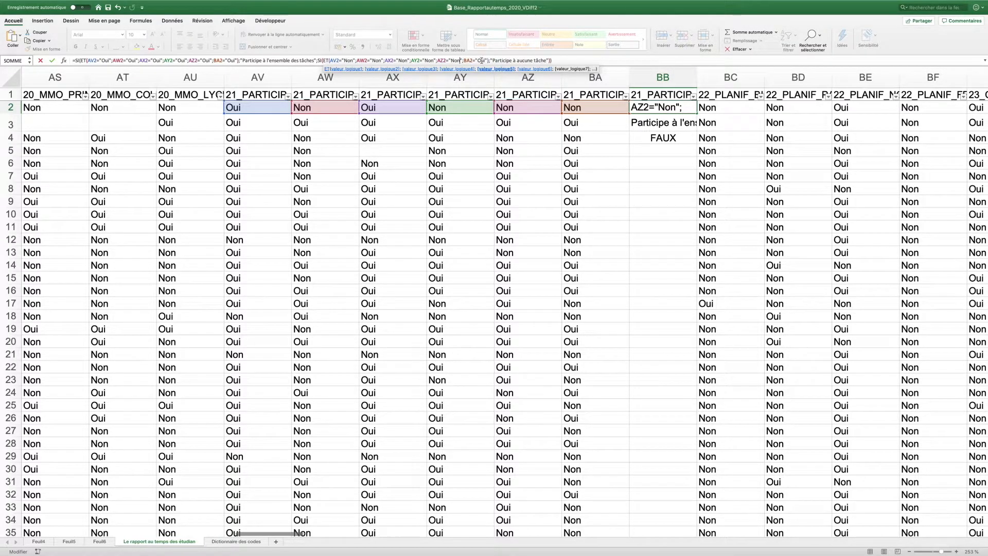
left_click(484, 60)
key("BackSpace")
key("BackSpace")
key("BackSpace")
type("Non")
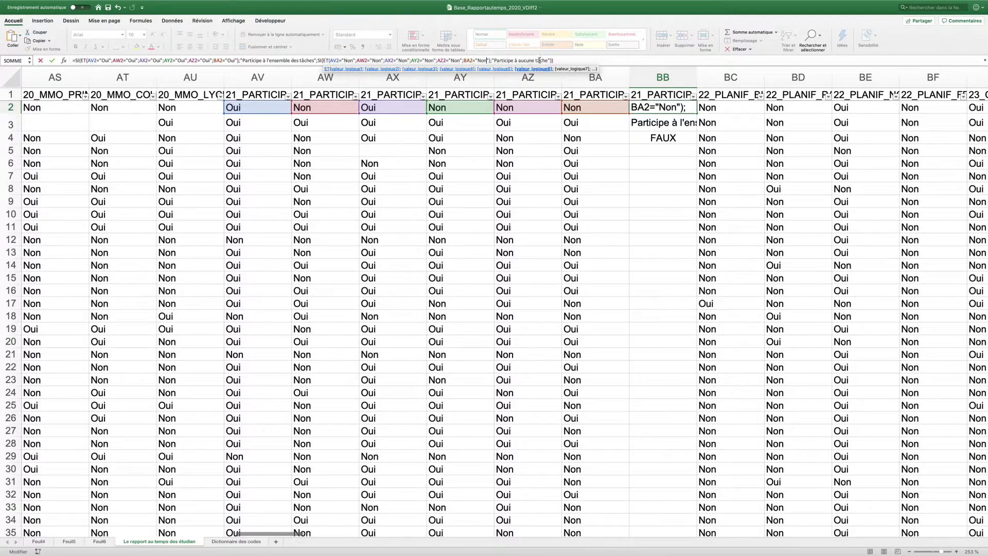
left_click(560, 61)
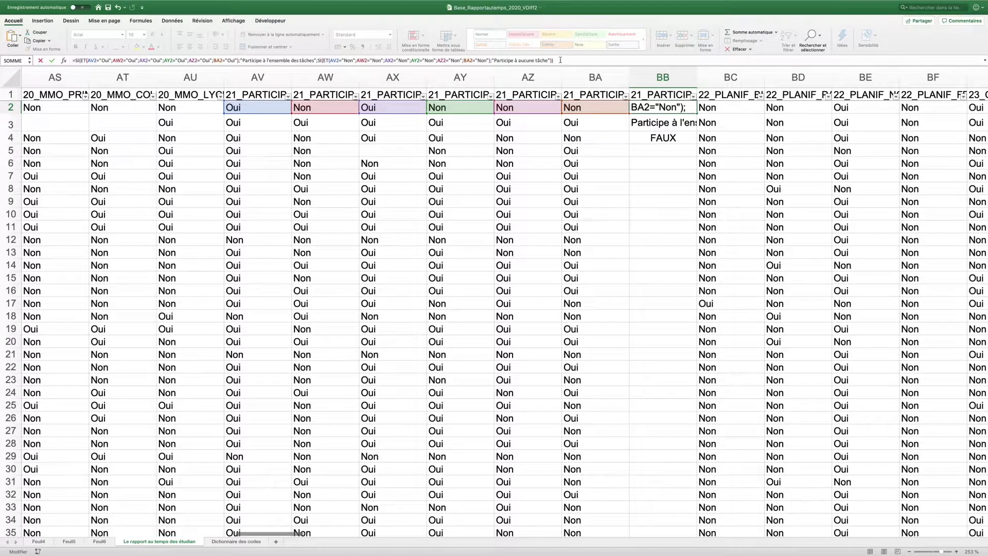
key("Return")
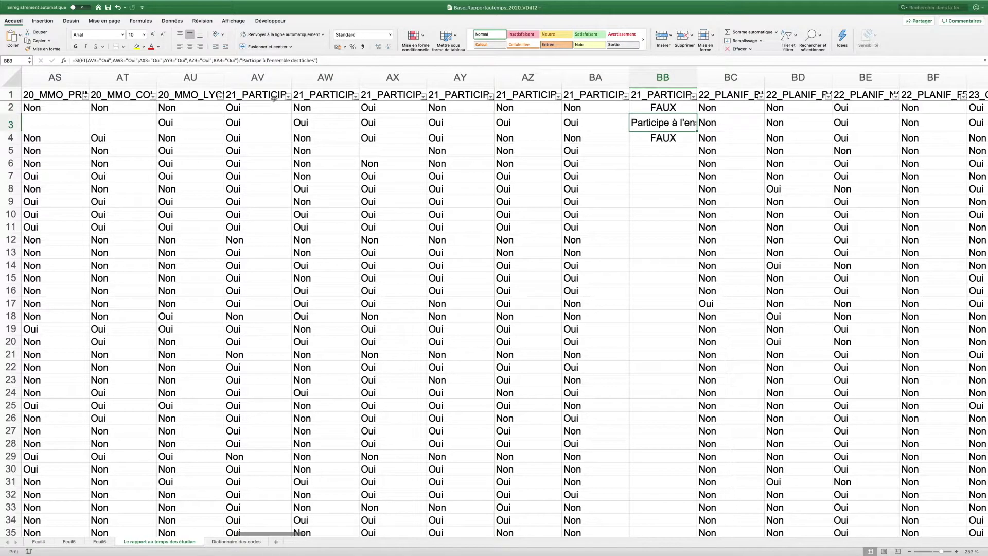
- Examine the row 2 answers in AV2:AX2 and the headers of columns AV and AX
left_click_drag(244, 108, 408, 107)
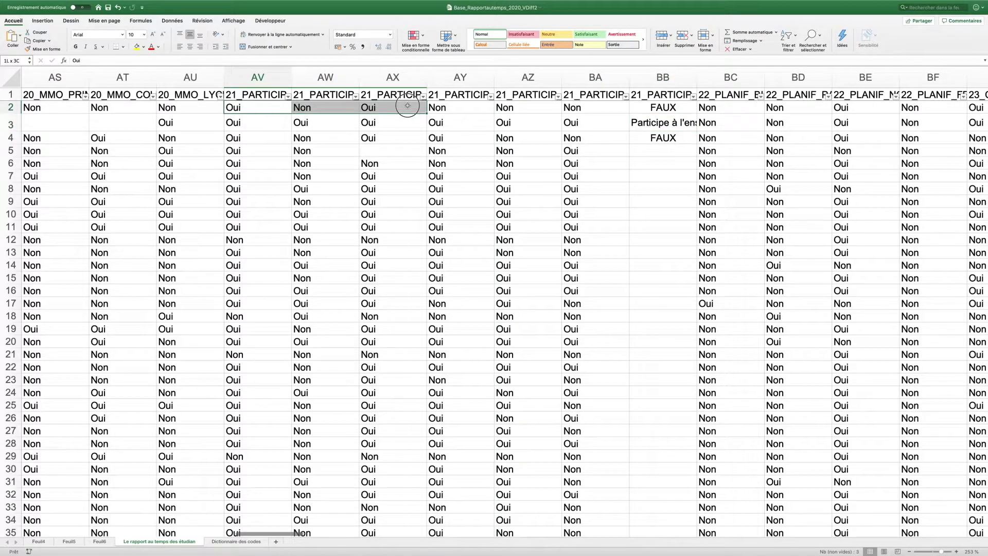
left_click(396, 108)
left_click(281, 107)
left_click(421, 109)
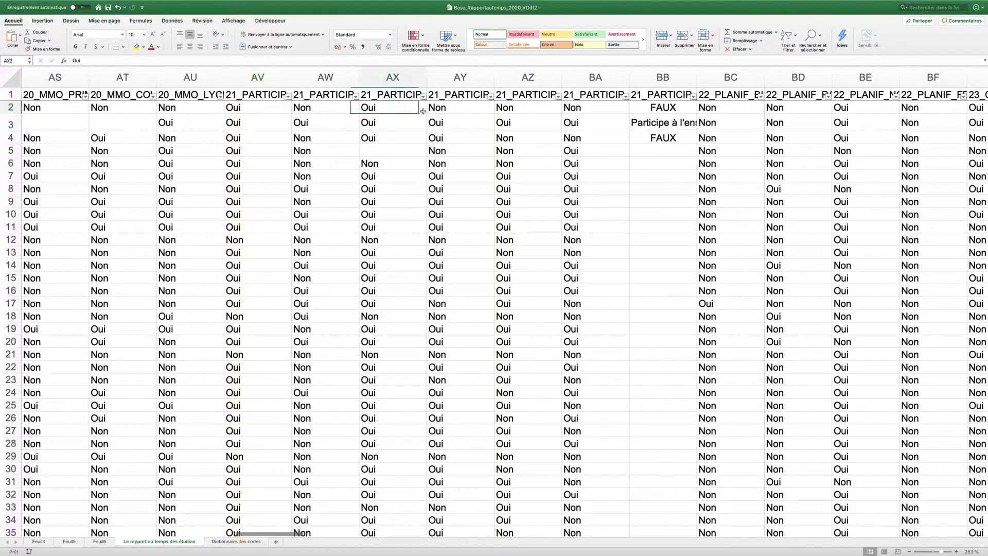
left_click(273, 94)
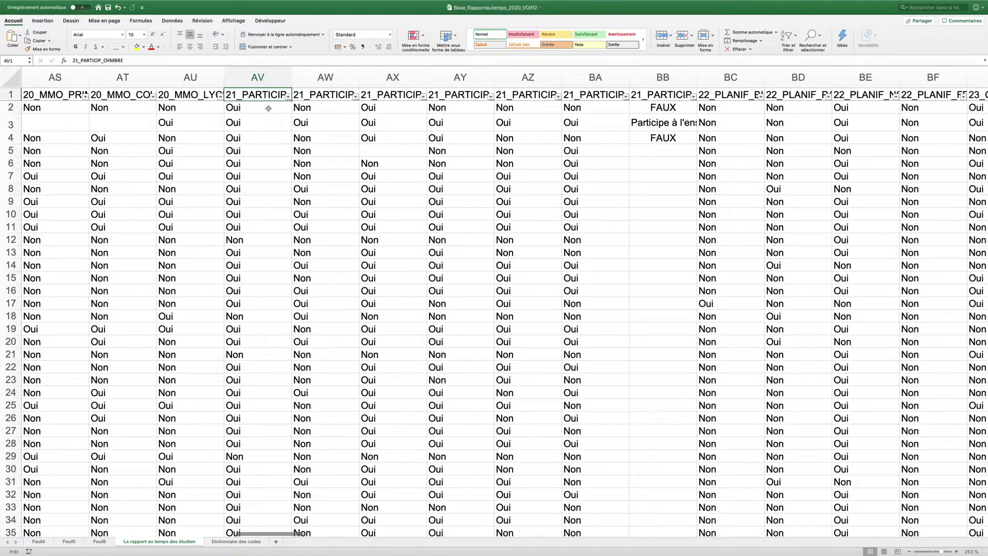
left_click(378, 95)
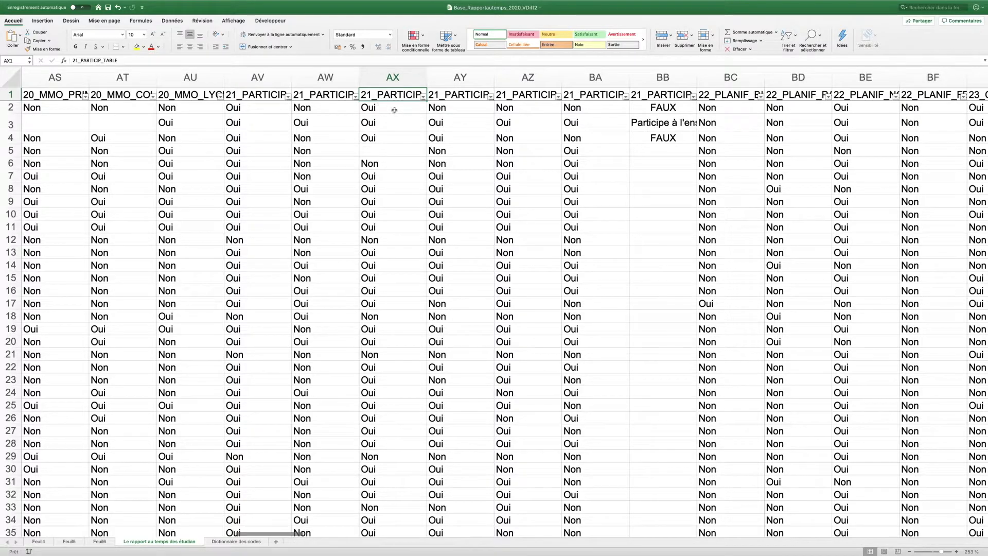
- Fill BB2's formula down to BB23 and compare the result in BB21 with the answers in AV21:BA21
left_click(691, 127)
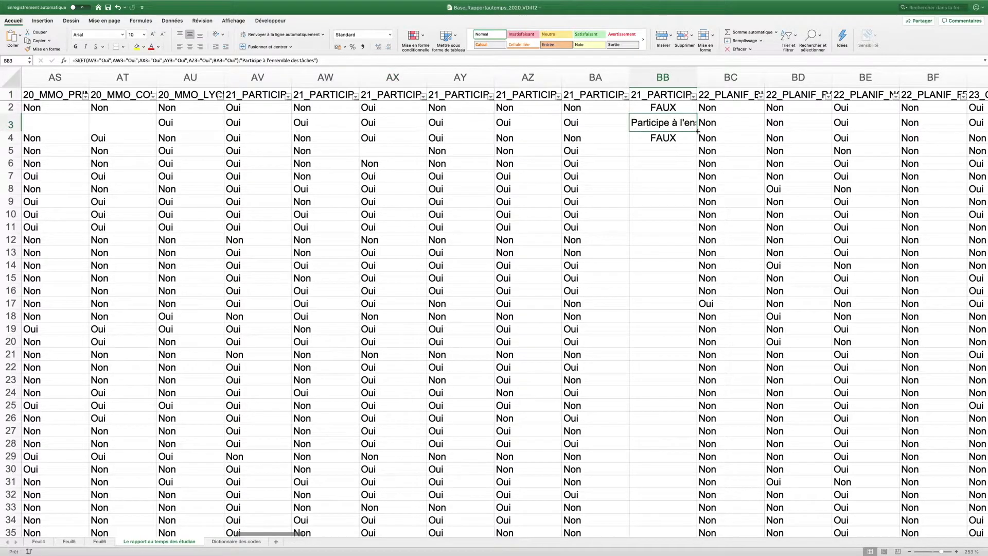
left_click(685, 112)
left_click_drag(697, 113, 684, 386)
left_click(676, 354)
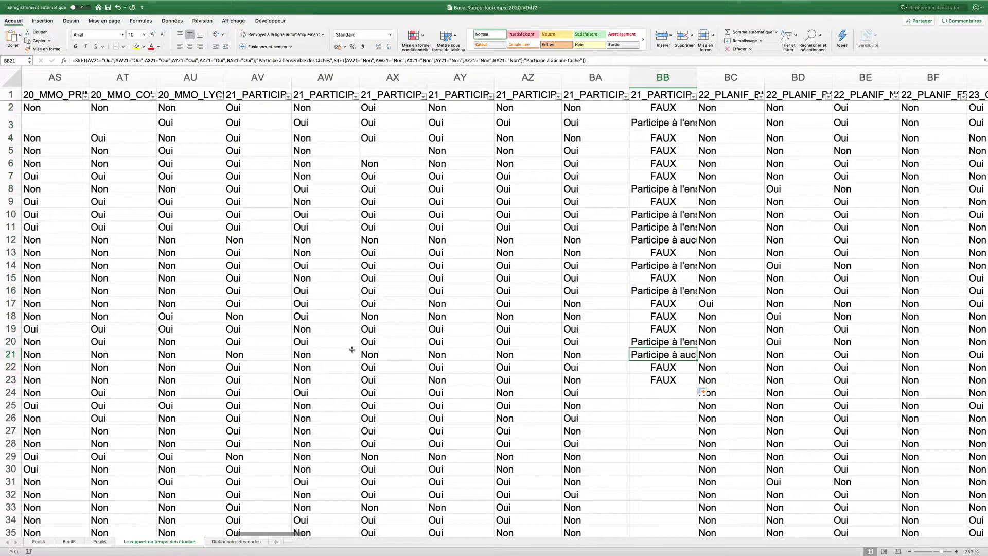
left_click_drag(246, 355, 565, 357)
left_click(639, 355)
- Give BB2's nested SI a value-if-false argument of "Participe à au moins une tâche"
left_click(658, 108)
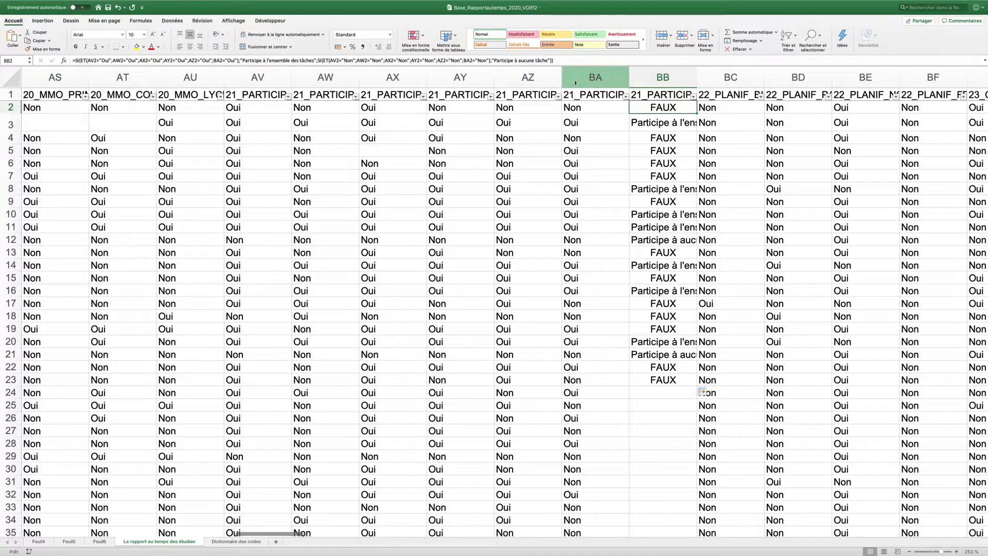
left_click(554, 61)
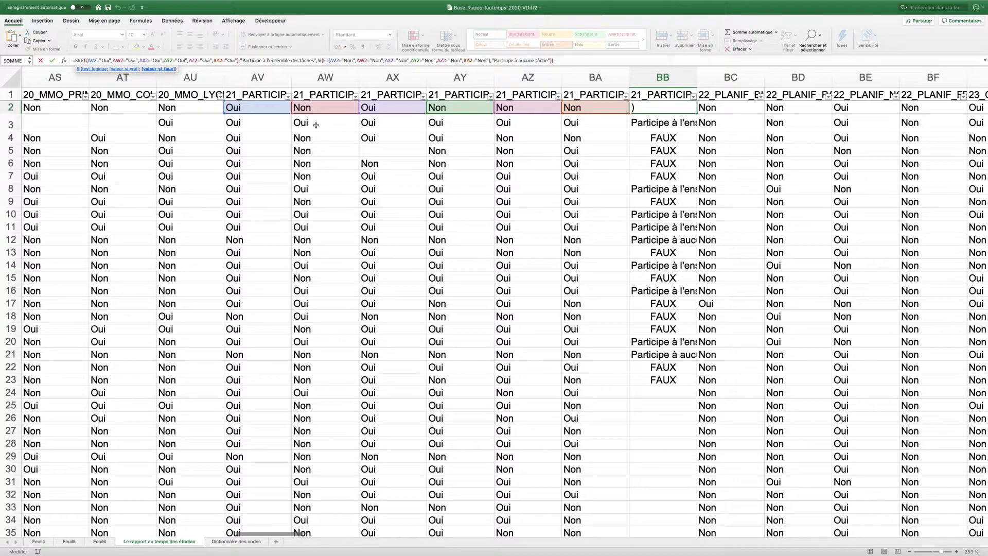
key("Left")
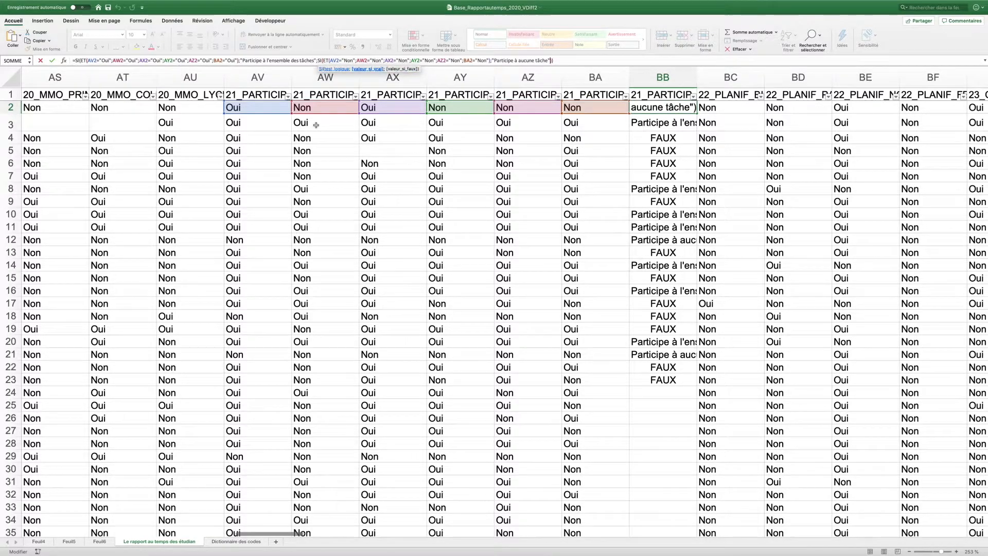
type(";")
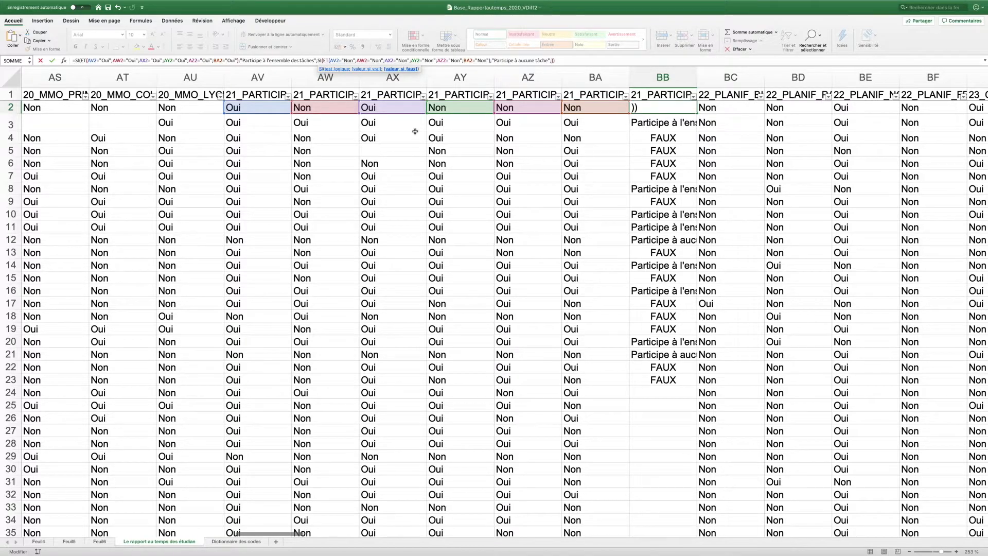
type("\"")
type("Partoco")
key("BackSpace")
key("BackSpace")
key("BackSpace")
type("ipe")
key("BackSpace")
key("BackSpace")
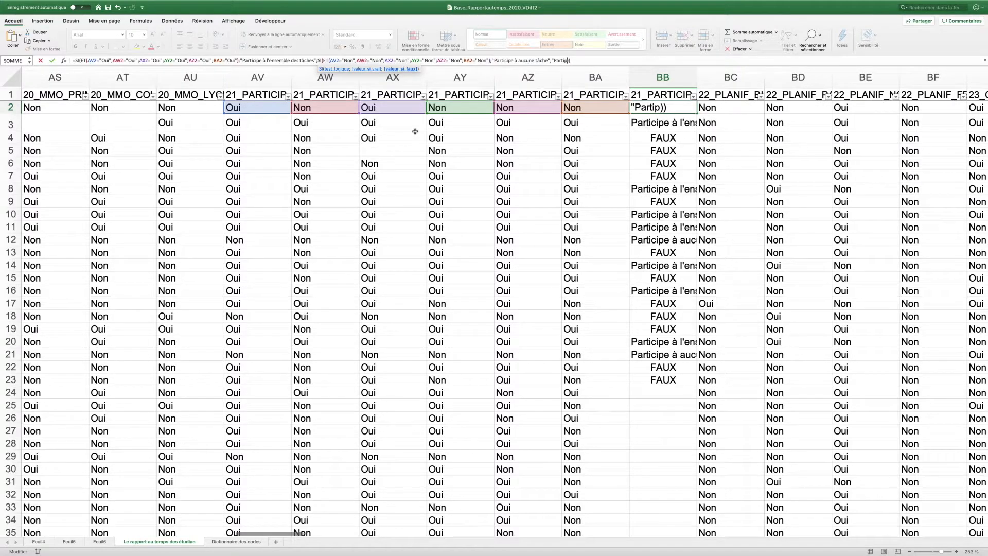
type("cipe")
type(" à au moins")
type("une t")
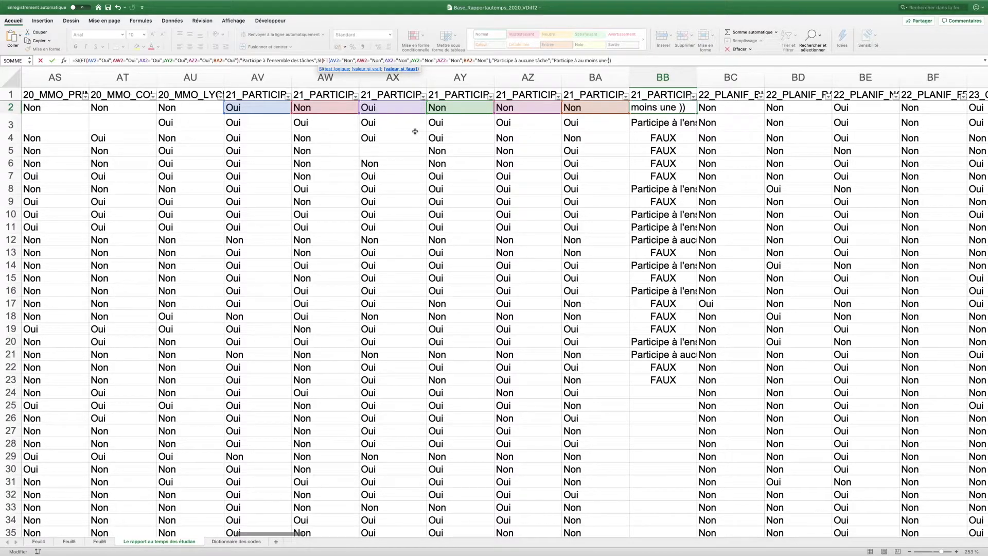
type("âche\"")
key("Return")
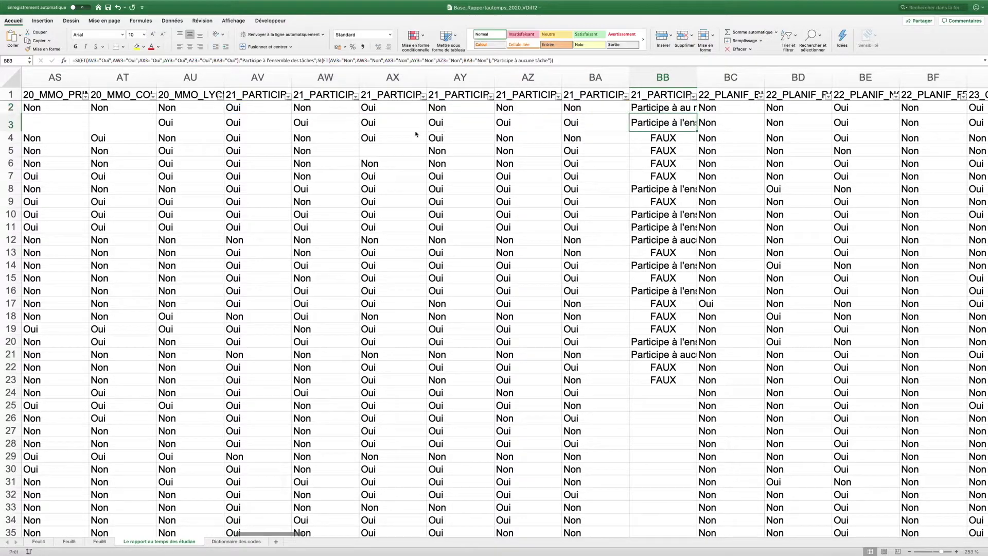
- Fill BB2's completed SI formula down column BB to row 4601 and review the filled rows
left_click(694, 114)
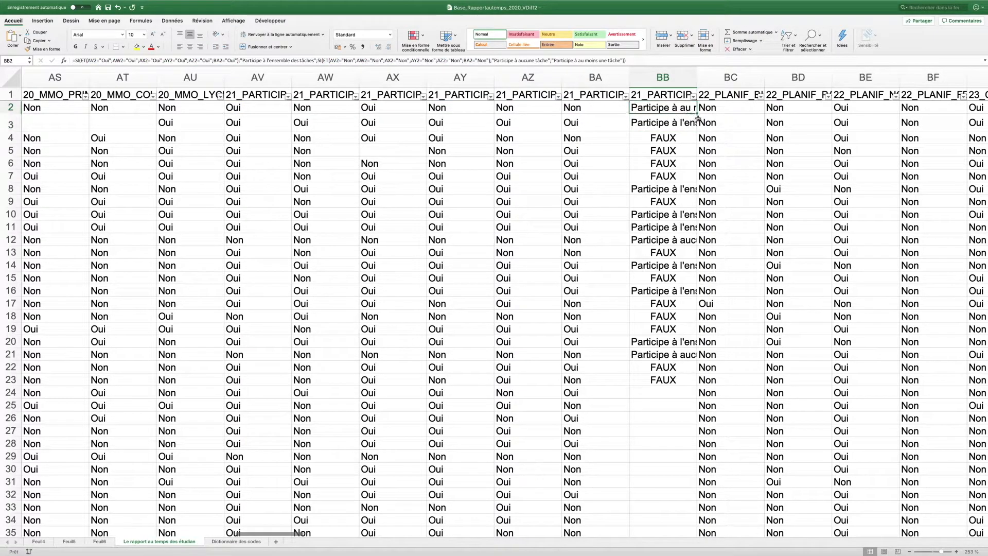
left_click_drag(697, 114, 655, 551)
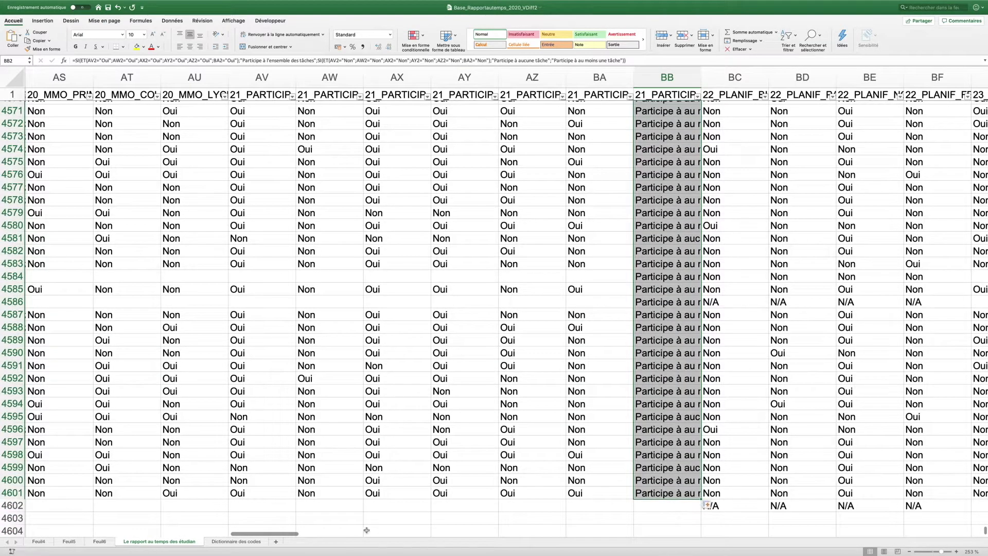
scroll(650, 355, "down", 15)
scroll(862, 355, "up", 20)
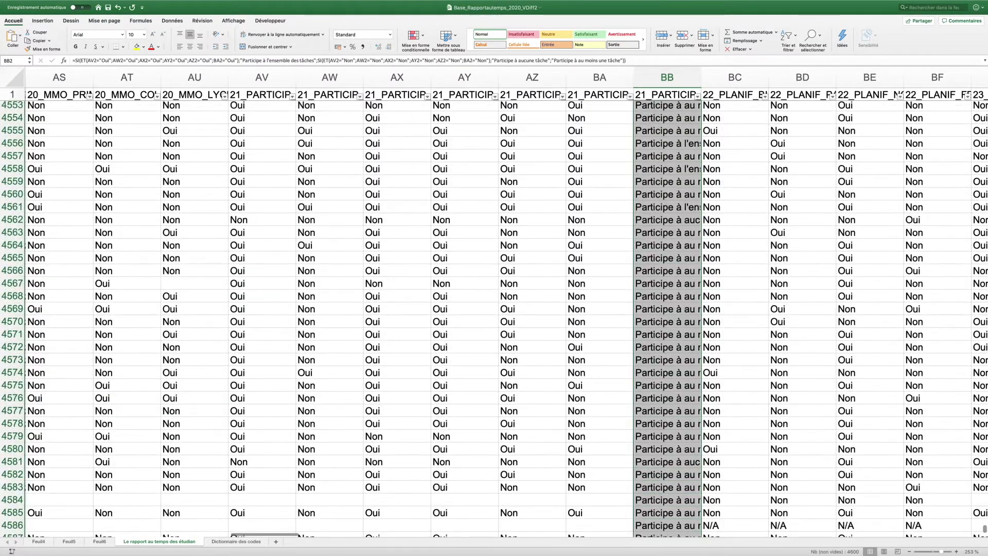
- Refresh all of the workbook's data
left_click_drag(982, 528, 979, 85)
left_click(734, 176)
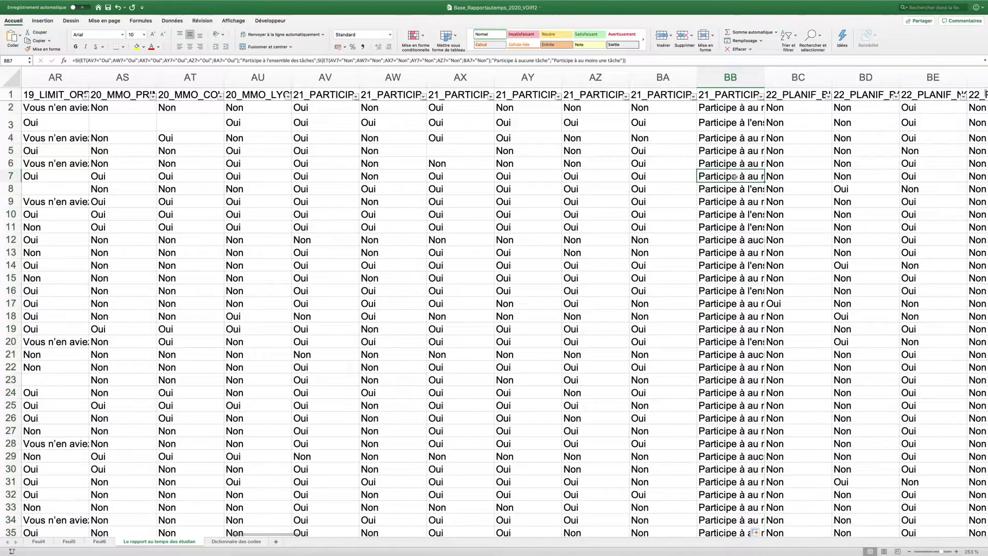
left_click(172, 21)
left_click(91, 39)
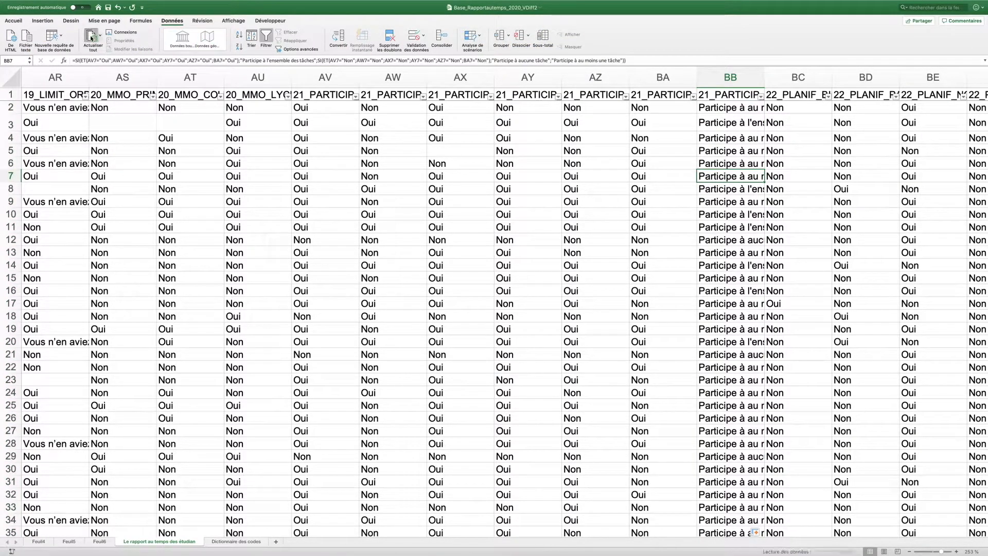
- Insert a pivot table on a new worksheet from the survey data, keeping the proposed source range
left_click(202, 303)
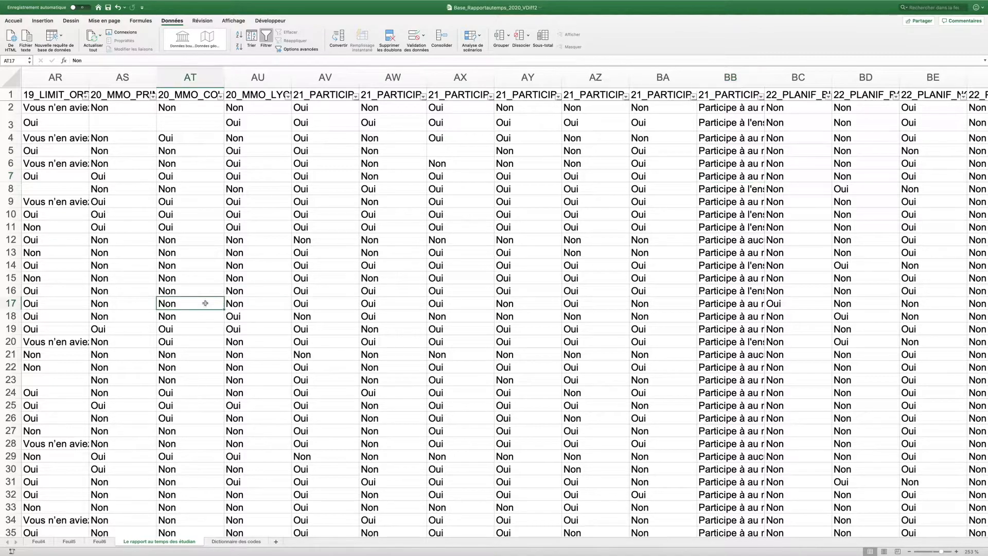
left_click(42, 21)
left_click(11, 43)
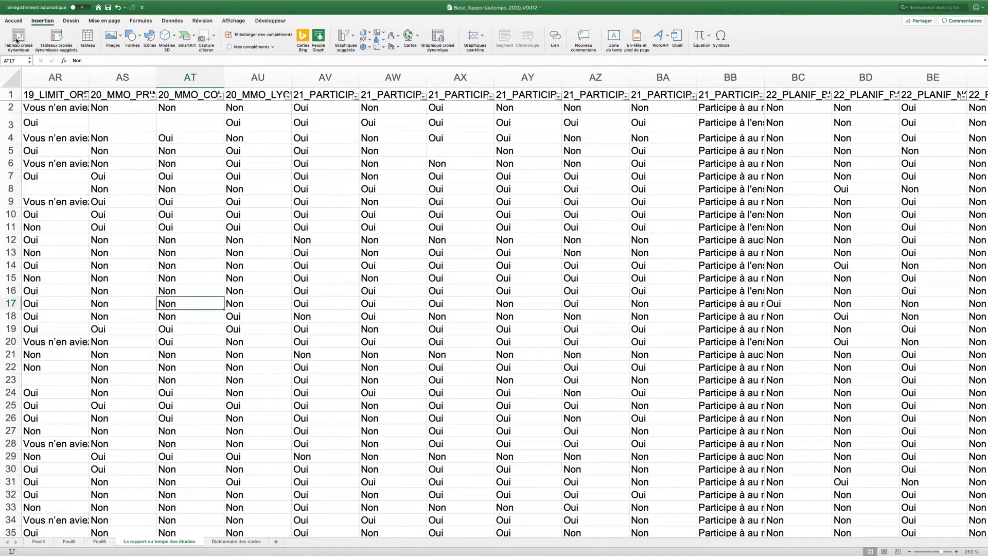
left_click(573, 231)
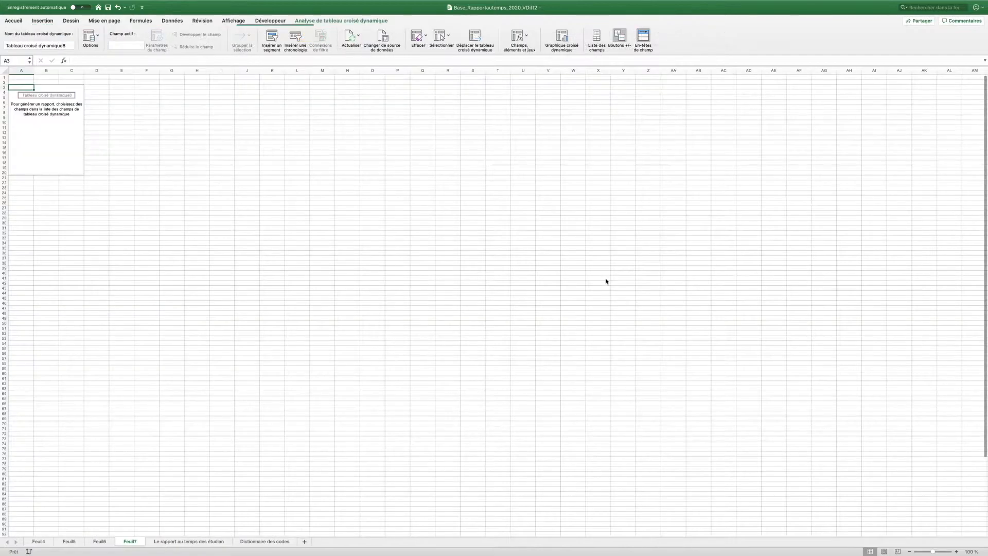
- Search the pivot fields for "parti" and place 21_PARTICIP_G in both the columns and the values, summarised as a count
left_click(70, 146)
left_click(970, 89)
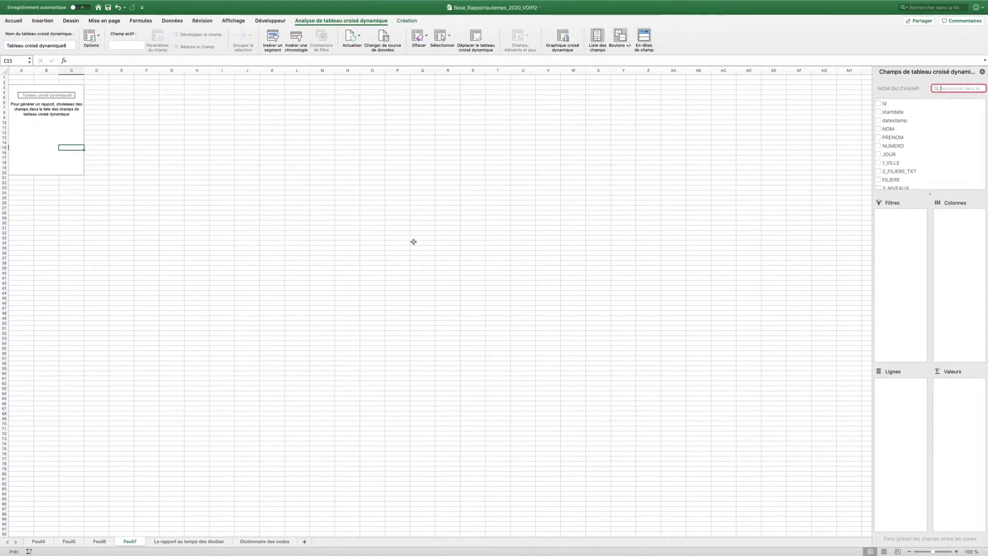
type("parti")
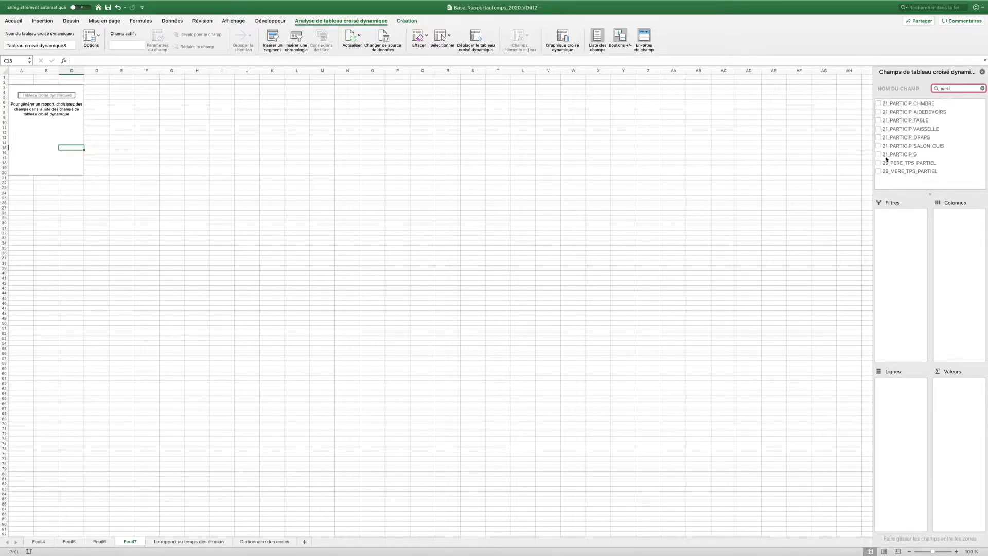
left_click_drag(895, 157, 951, 247)
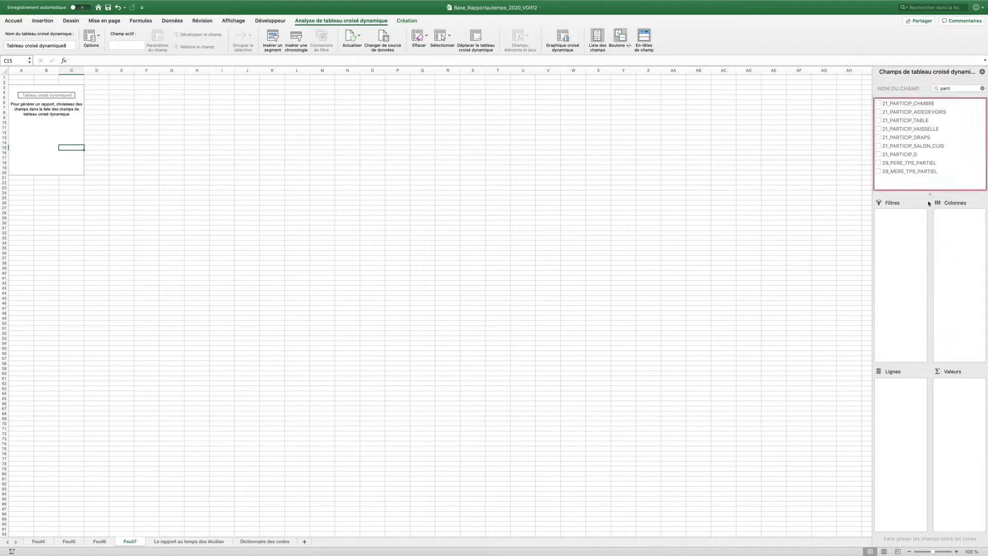
left_click_drag(985, 463, 978, 459)
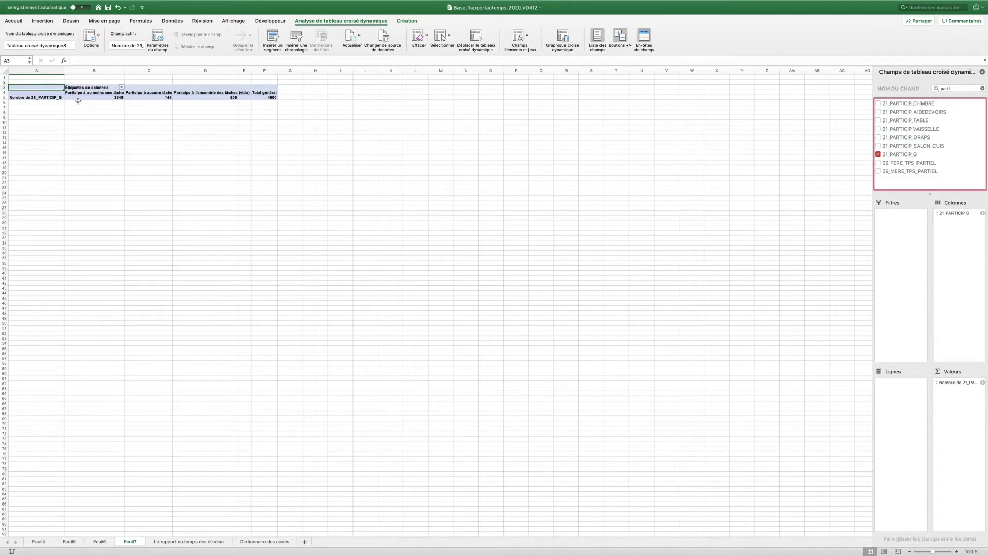
- Show the 21_PARTICIP_G count values as % du total de la ligne
scroll(79, 97, "right", 1)
scroll(81, 96, "left", 1)
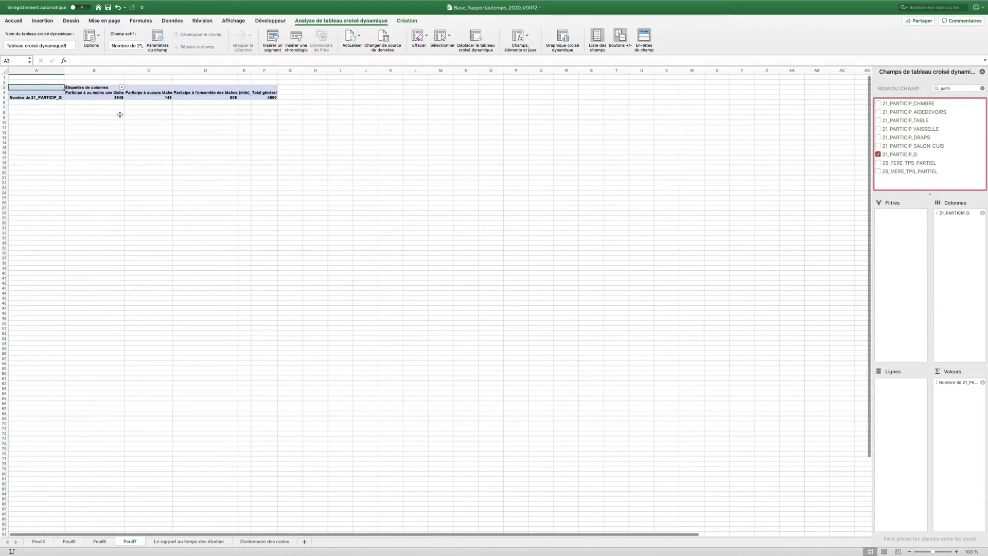
left_click(954, 383)
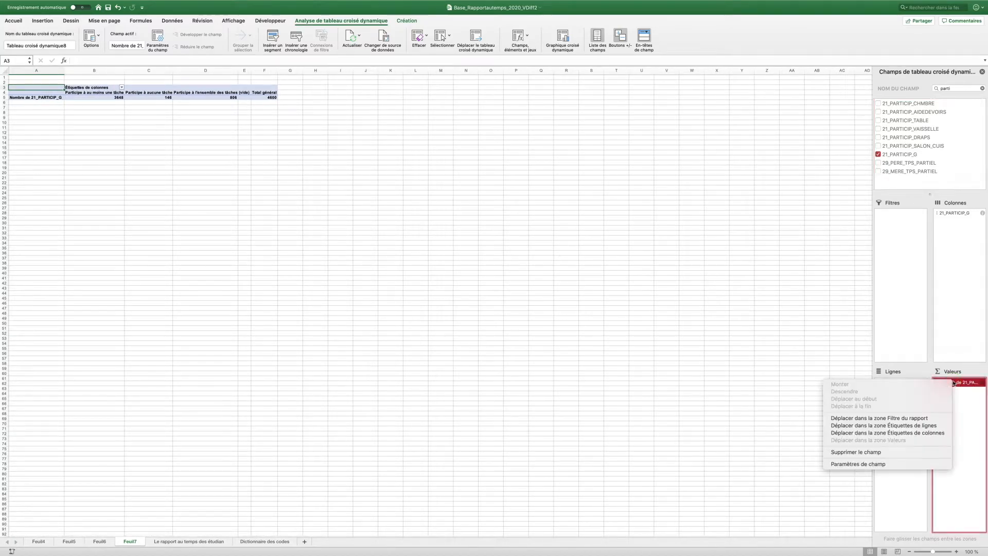
left_click(874, 465)
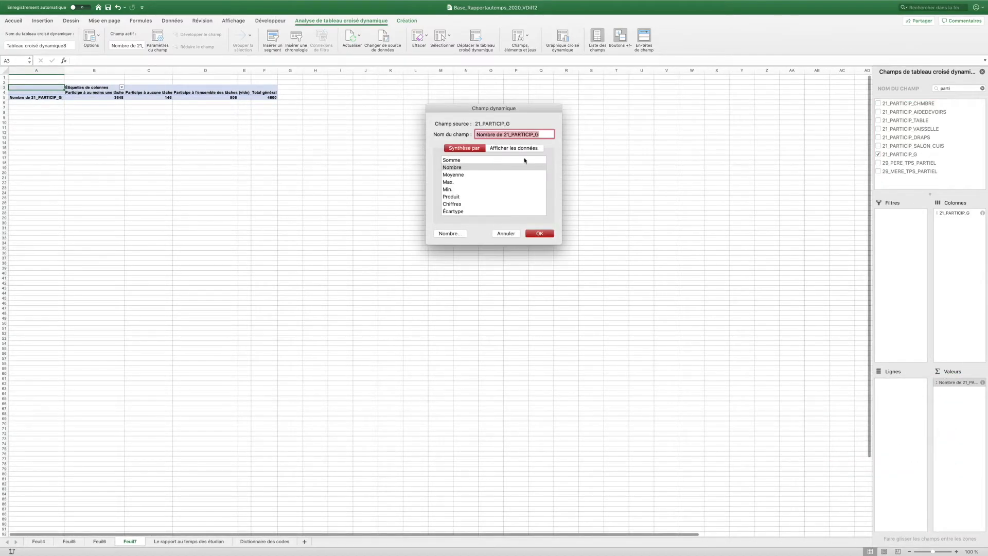
left_click(509, 148)
left_click(502, 162)
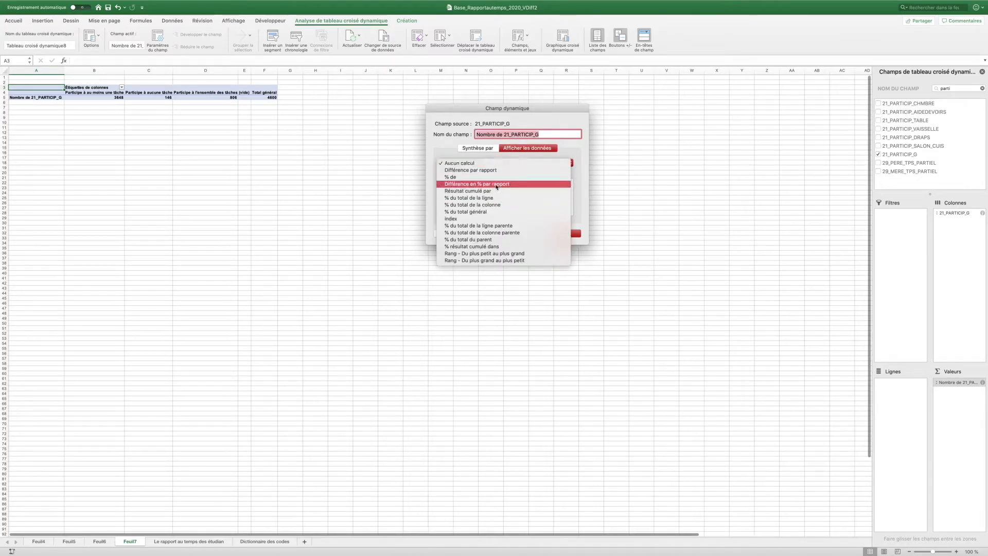
left_click(485, 200)
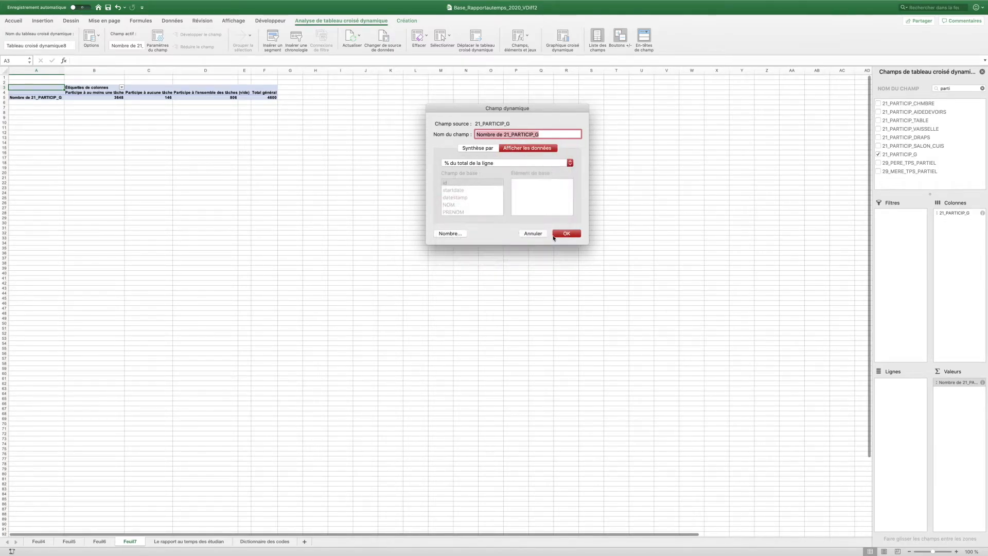
left_click(569, 233)
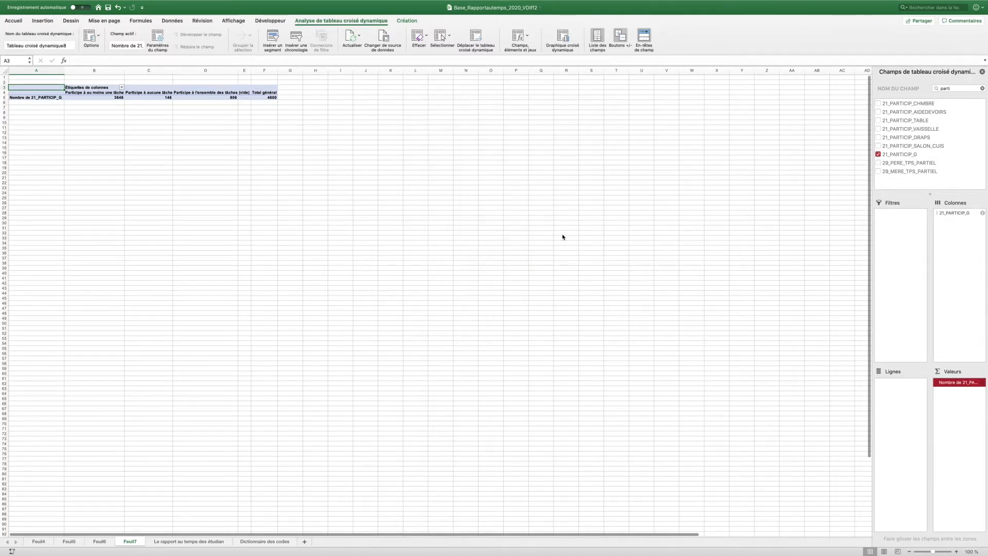
- Examine the percentages of students taking part in at least one, none and all of the tasks in row 5
left_click(102, 97)
left_click(146, 98)
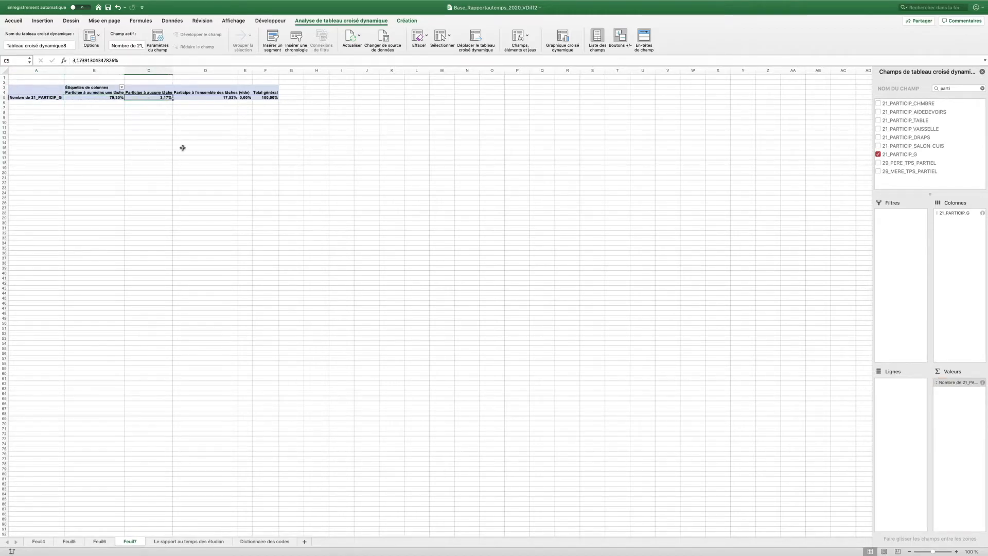
left_click(148, 92)
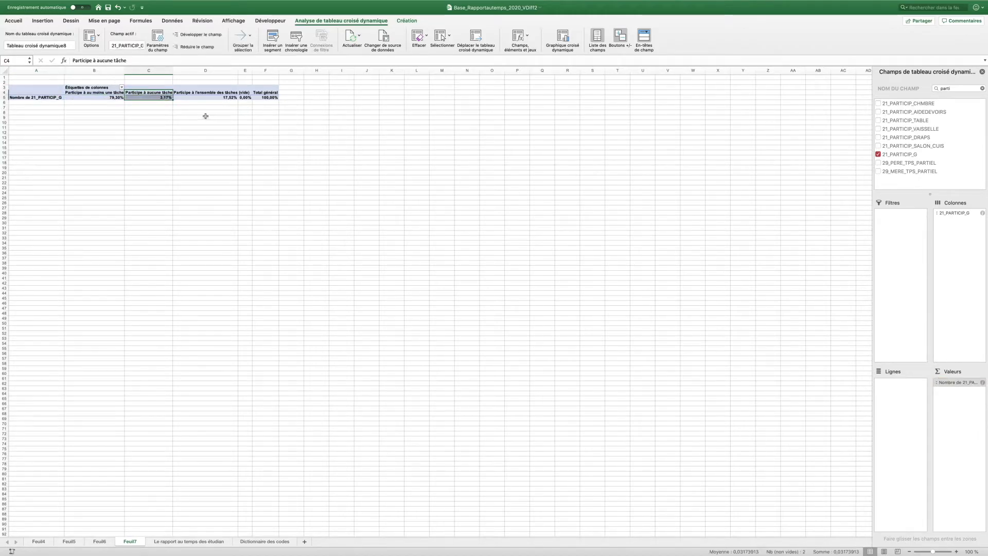
left_click(108, 97)
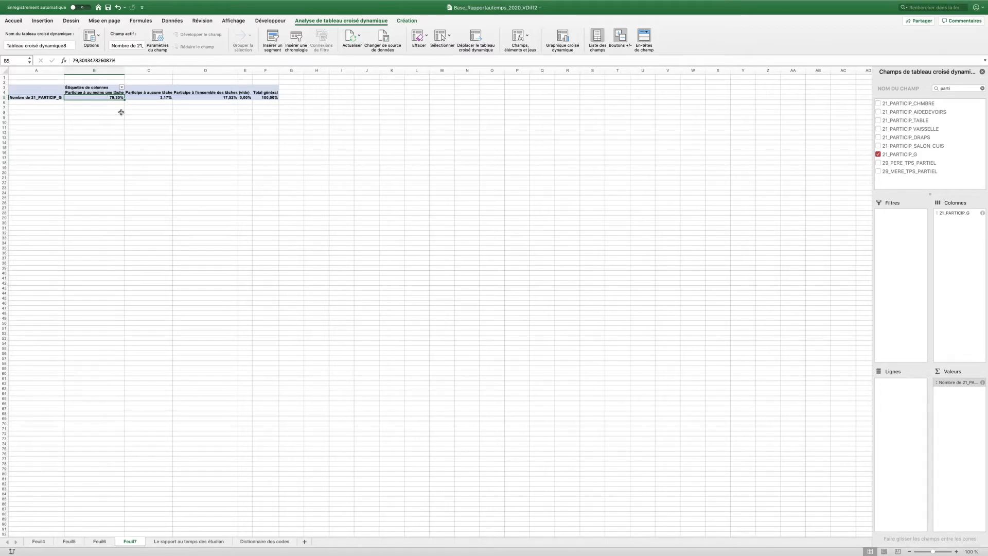
left_click(228, 97)
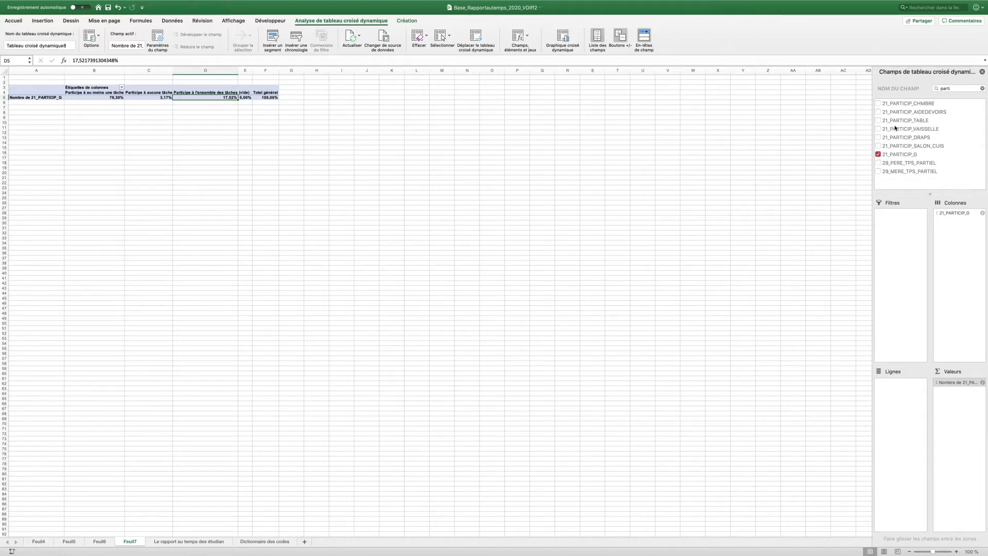
- Clear the field search and add 7_SEXE_EC to the pivot table's rows
left_click(981, 88)
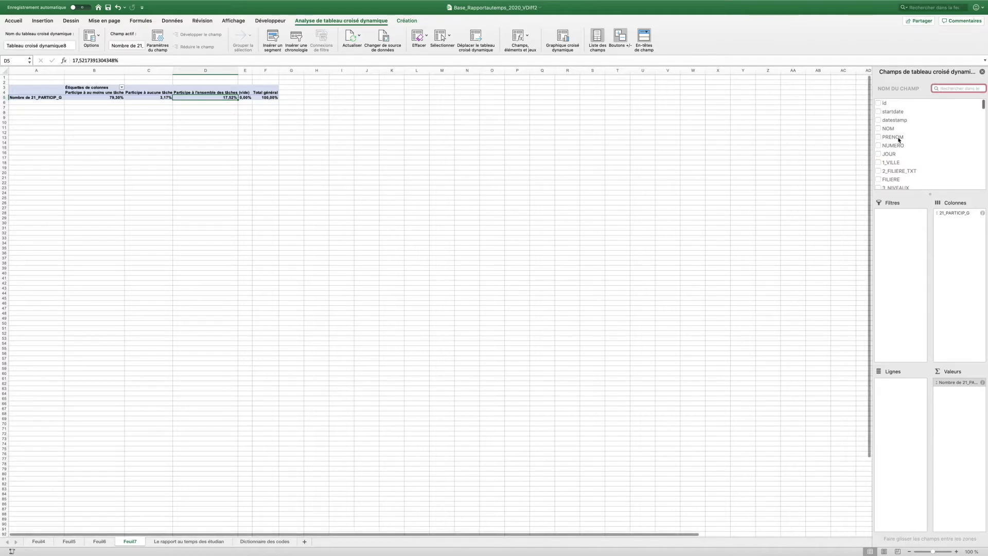
scroll(898, 149, "down", 2)
left_click_drag(895, 160, 899, 438)
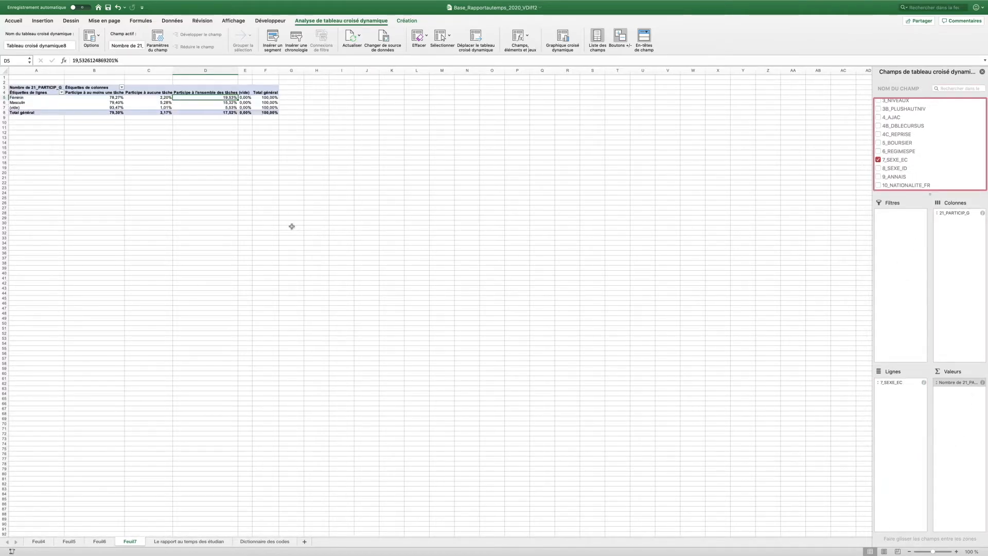
- Compare the Féminin and Masculin percentages across the three participation categories in the enlarged pivot table
scroll(105, 114, "up", 3)
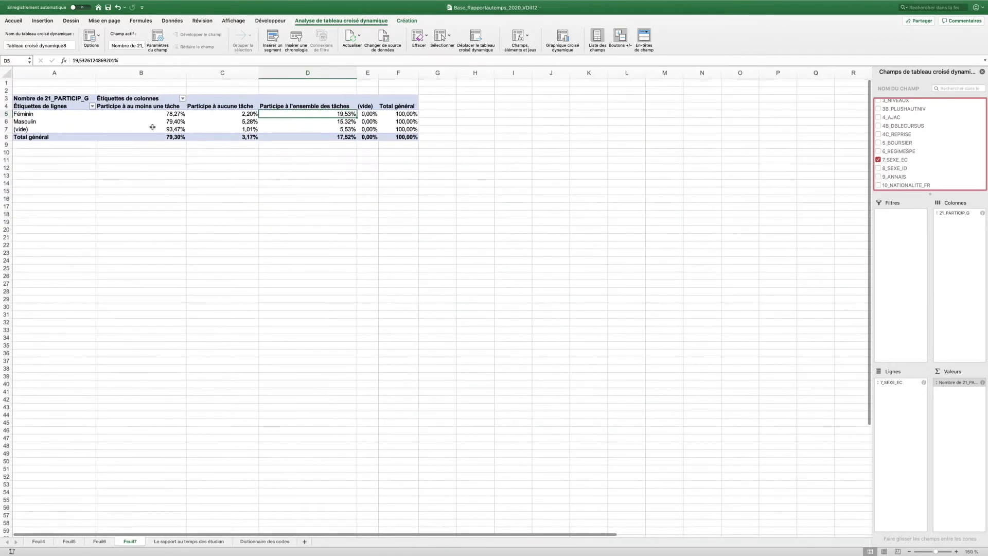
scroll(152, 126, "up", 5)
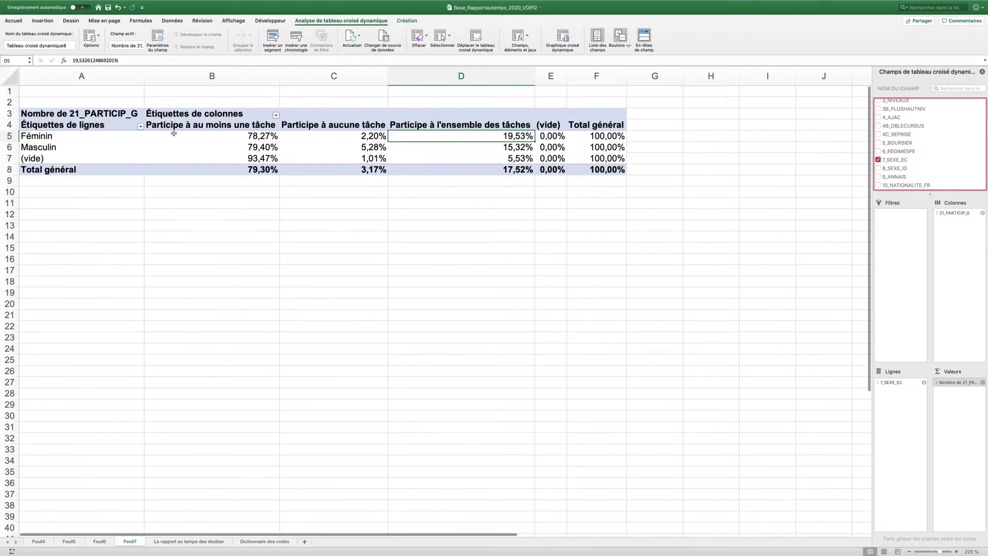
left_click(255, 148)
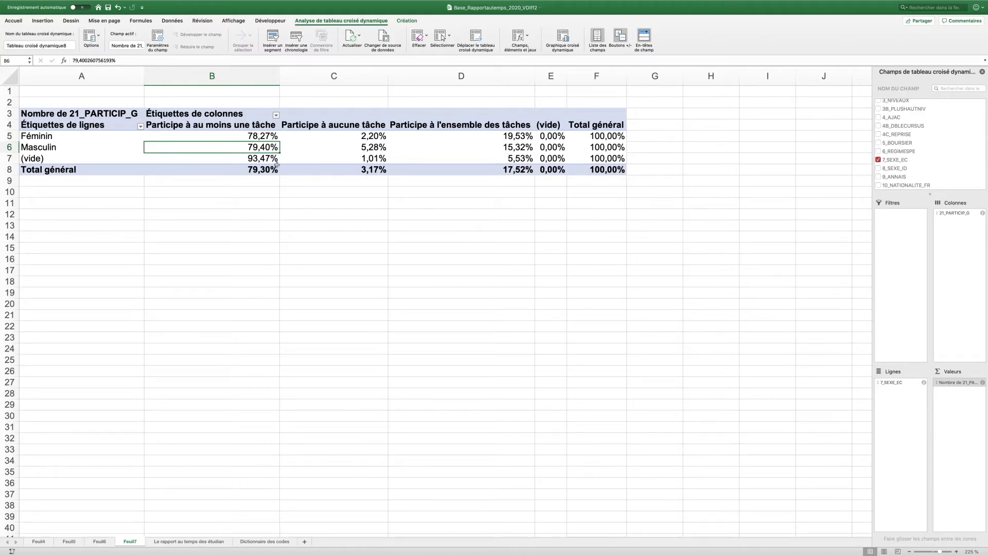
left_click(330, 138)
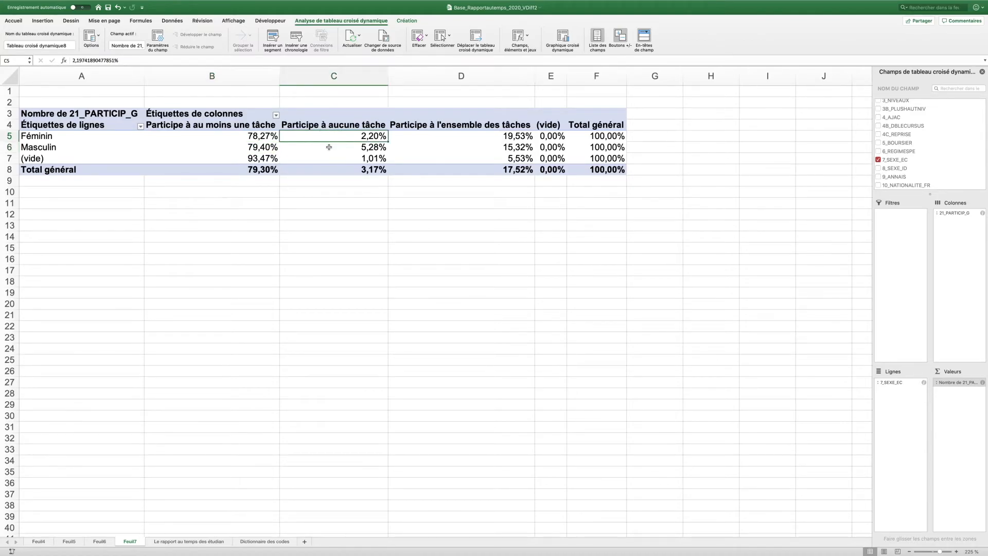
left_click(330, 149)
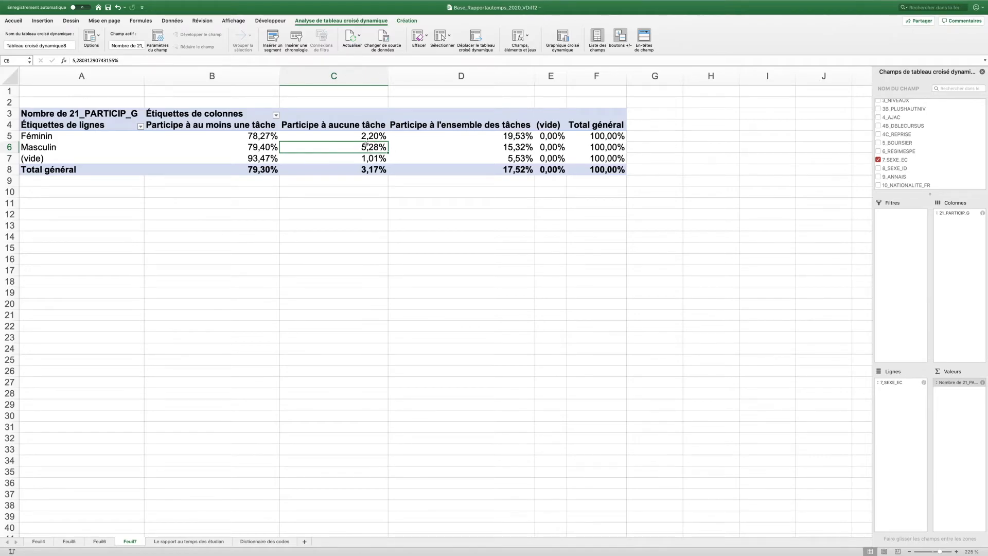
left_click(341, 126)
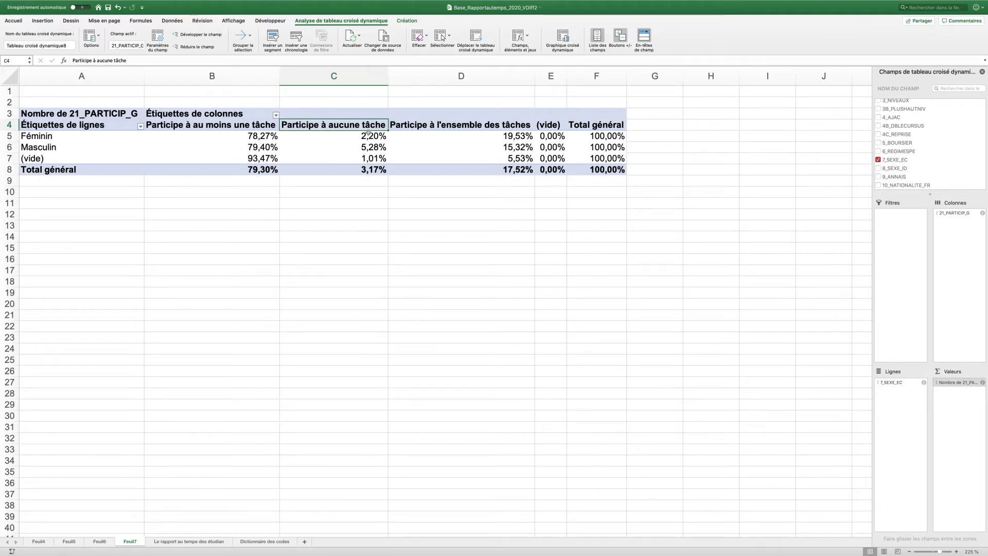
left_click(487, 137)
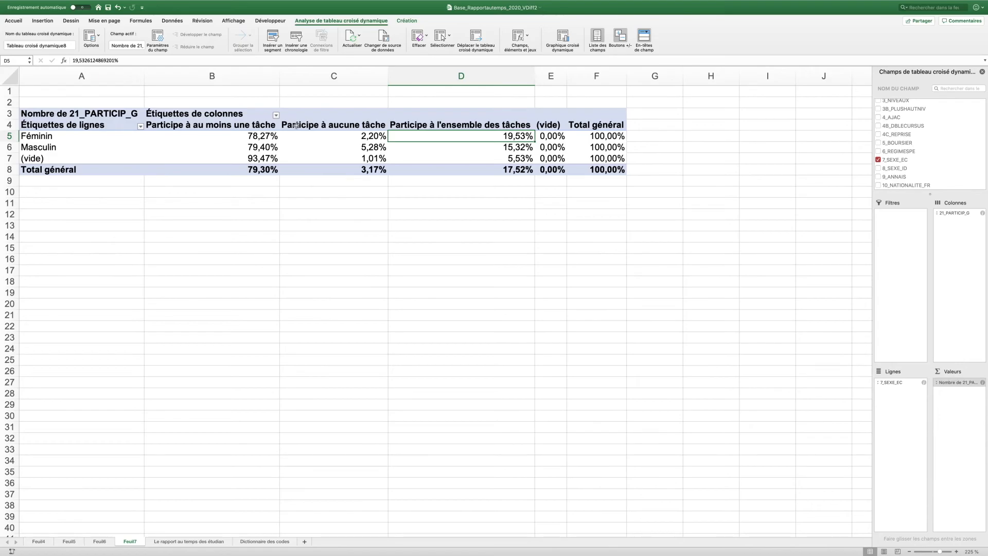
left_click(188, 150)
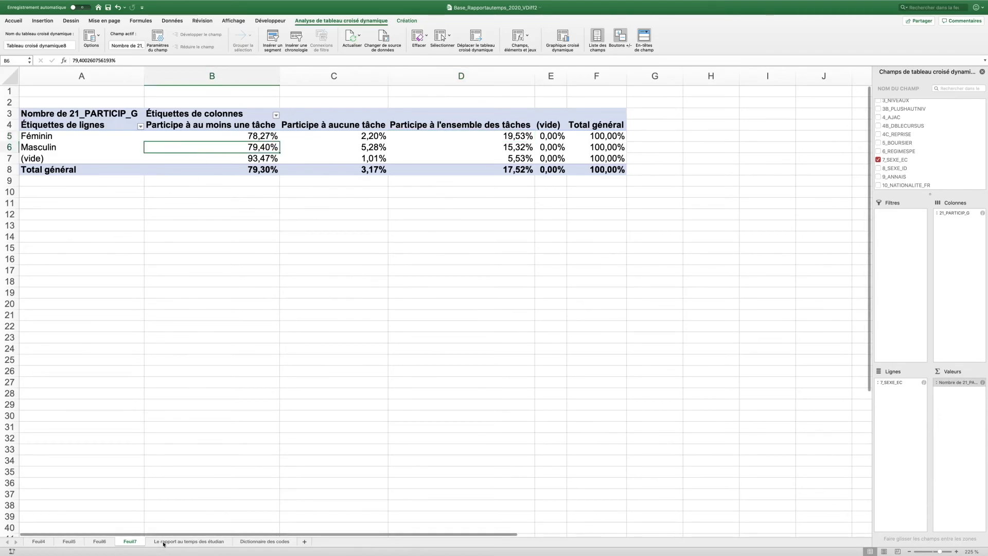